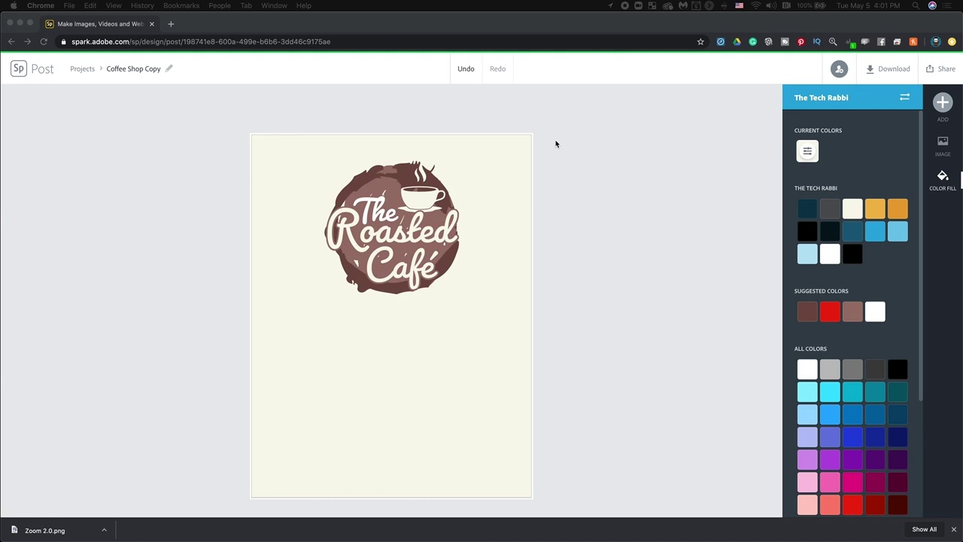
Select the logo's circle, cup icon and script text and group them together.
click(395, 259)
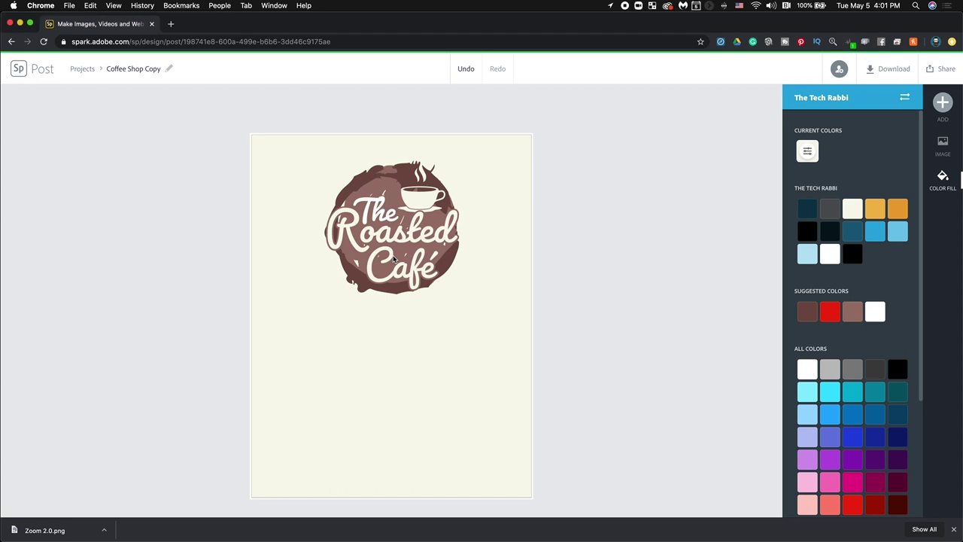
click(413, 253)
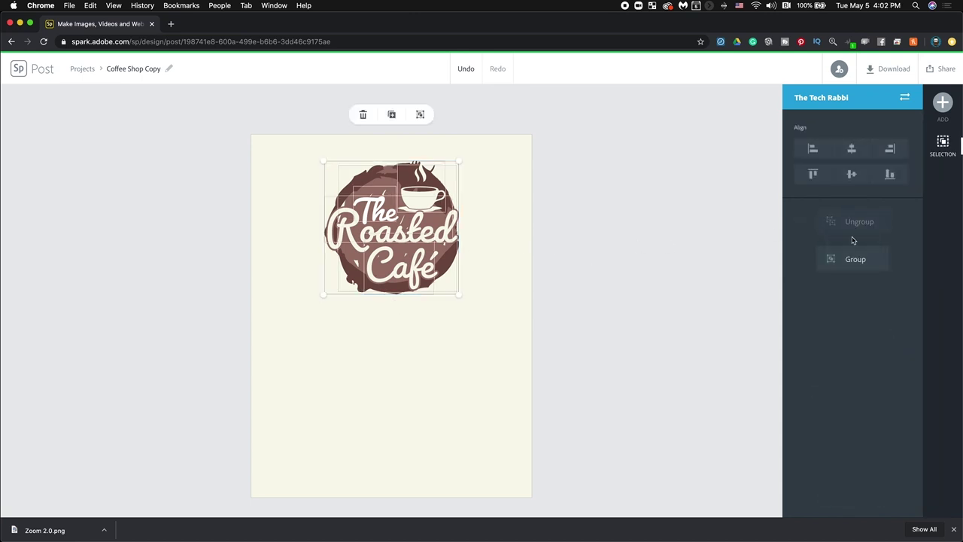
click(862, 259)
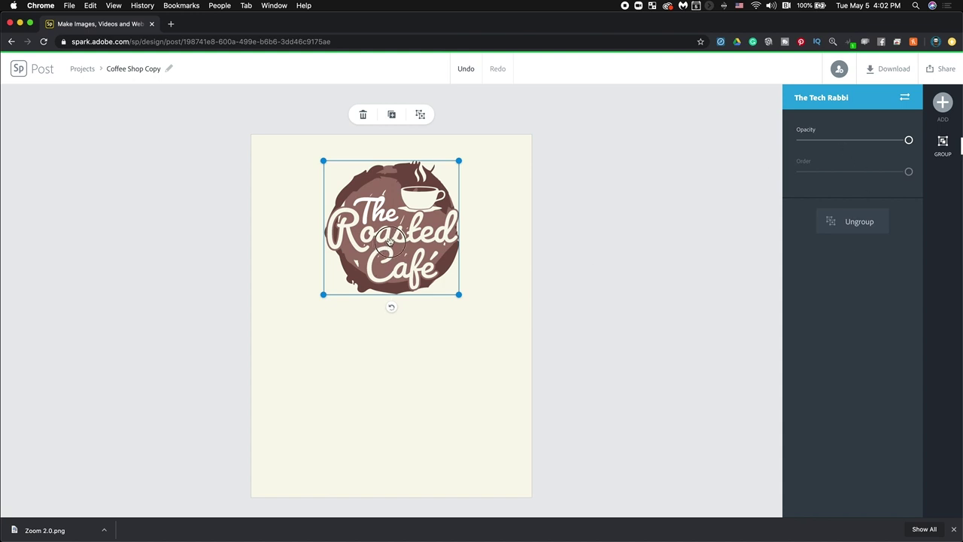
Nudge the logo slightly higher on the page and ungroup it into separate pieces.
mouse_move(391, 230)
mouse_down()
mouse_move(389, 239)
mouse_move(390, 230)
mouse_up()
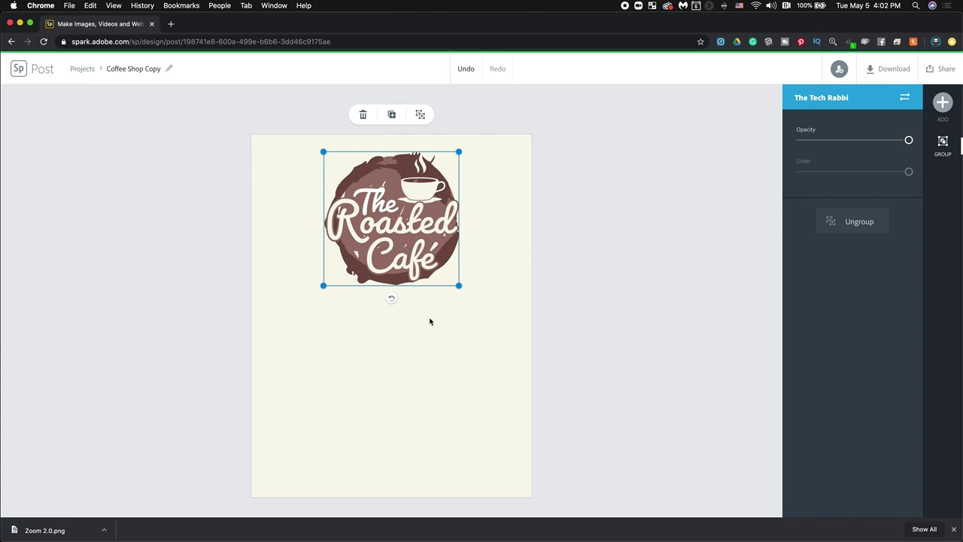
click(429, 318)
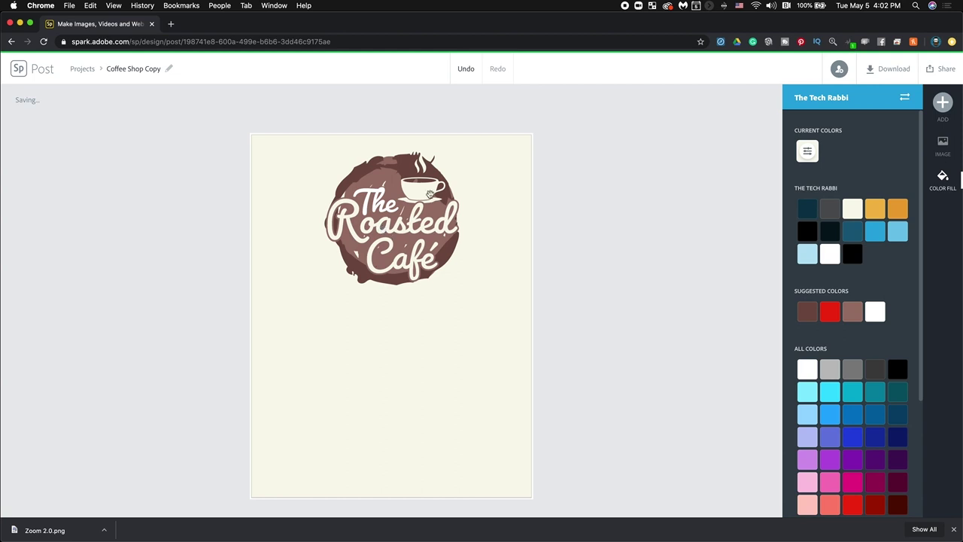
click(362, 219)
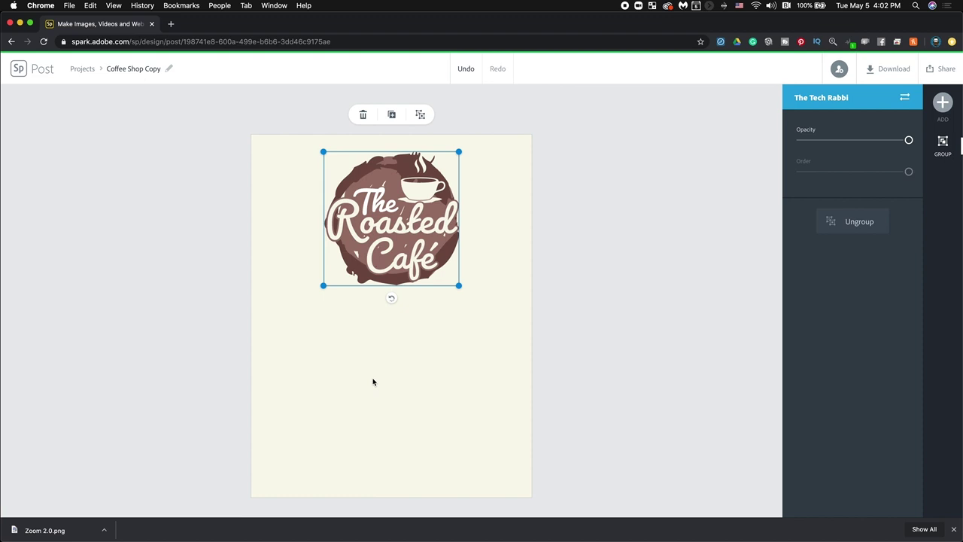
click(420, 114)
key(super+z)
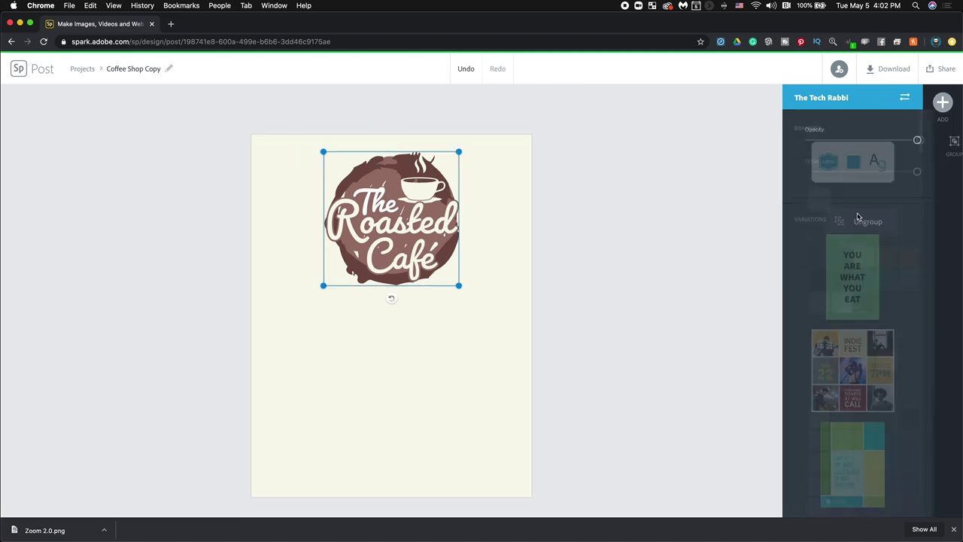
key(super+shift+g)
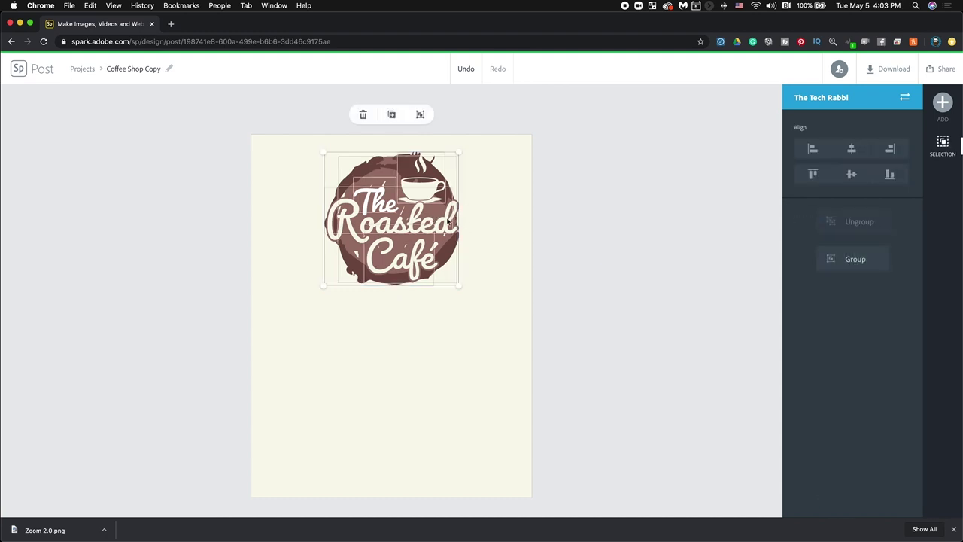
Reselect the script words and cup icon, test-move the text off the circle, then undo it.
click(473, 219)
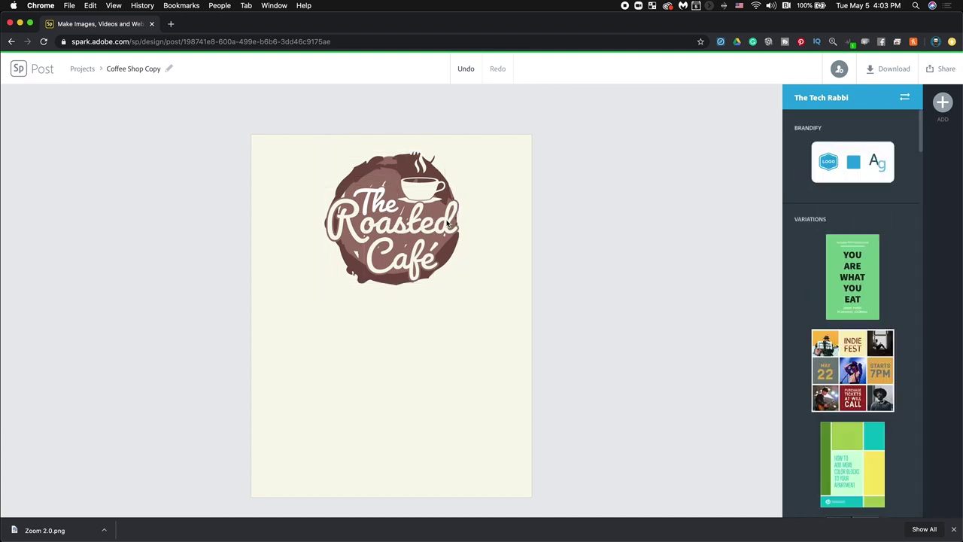
click(447, 222)
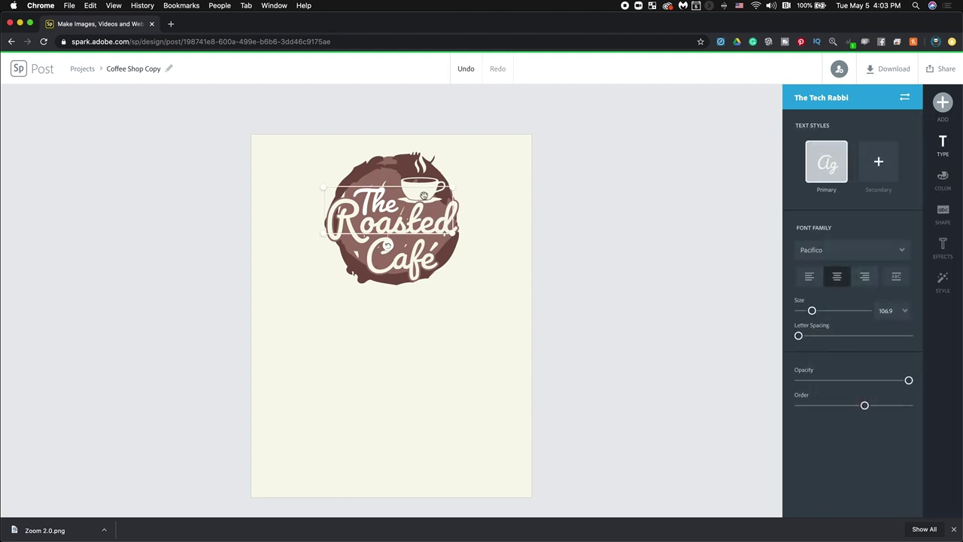
click(423, 195)
click(407, 187)
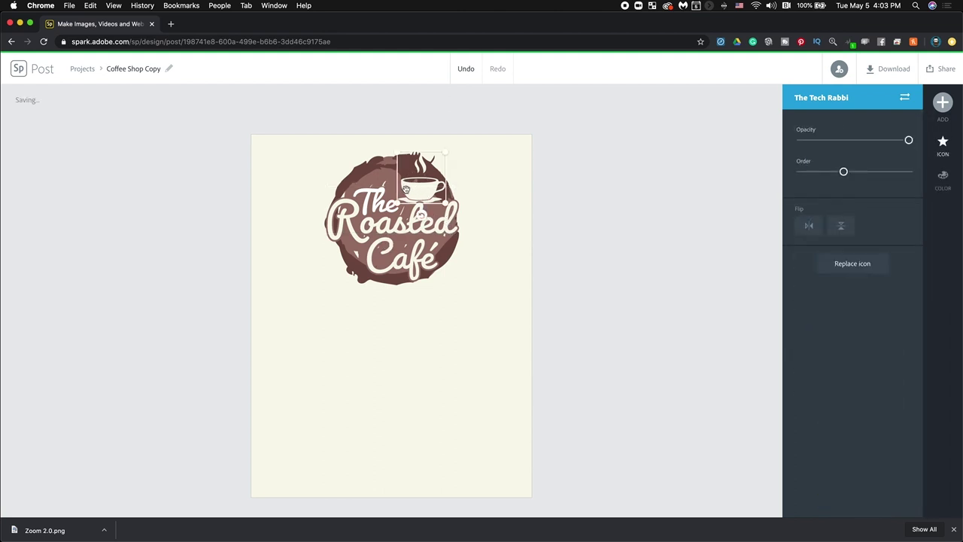
shift+click(375, 203)
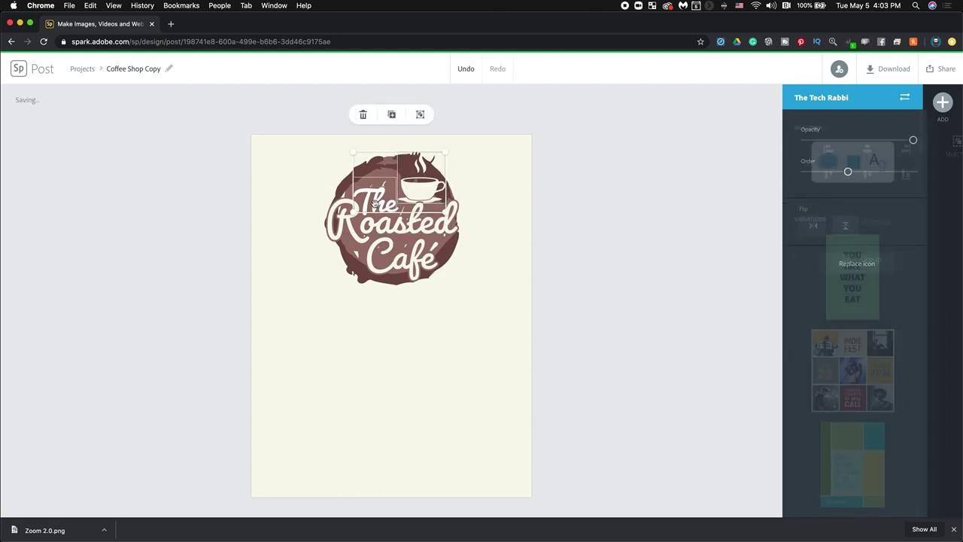
shift+click(369, 271)
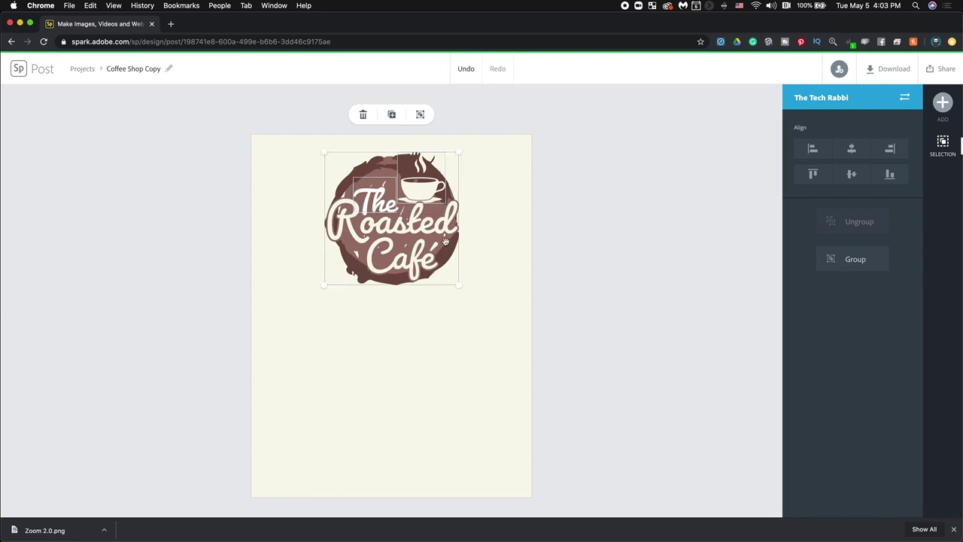
shift+click(364, 254)
shift+click(346, 191)
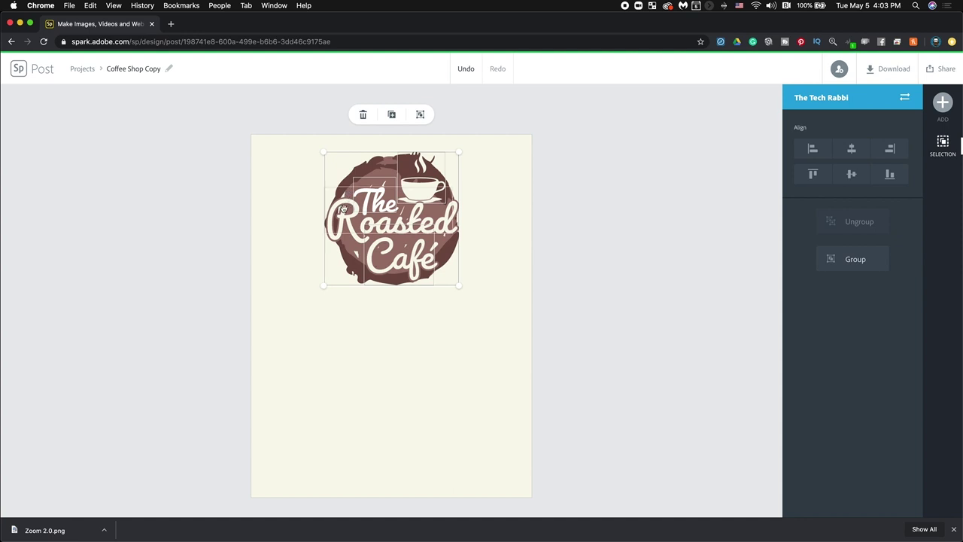
shift+click(354, 256)
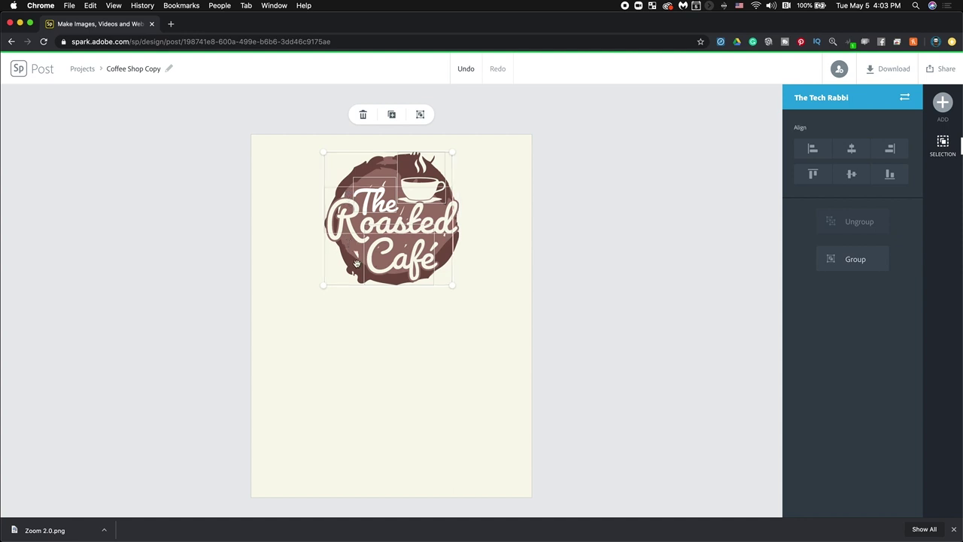
drag(356, 263, 425, 359)
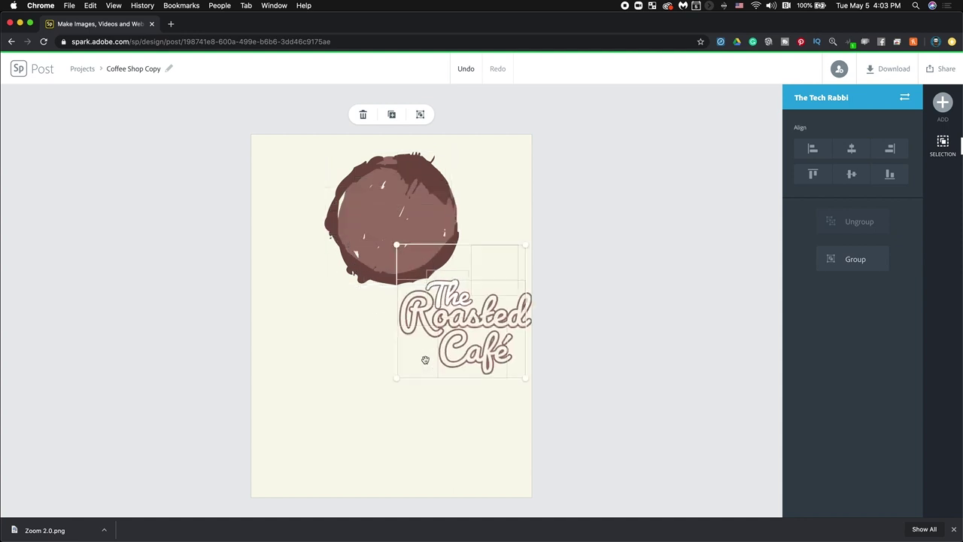
key(super+z)
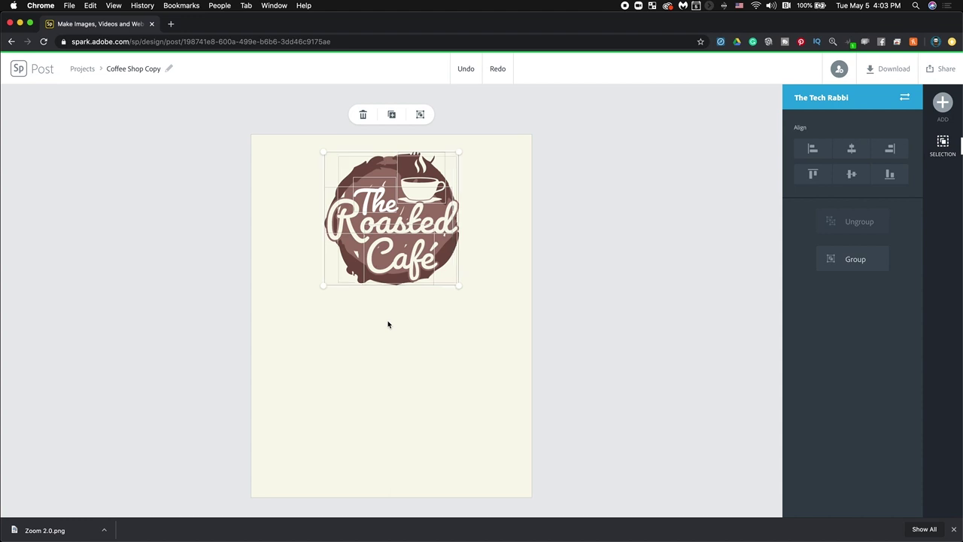
Regroup the logo pieces and download the design as a transparent PNG.
click(874, 264)
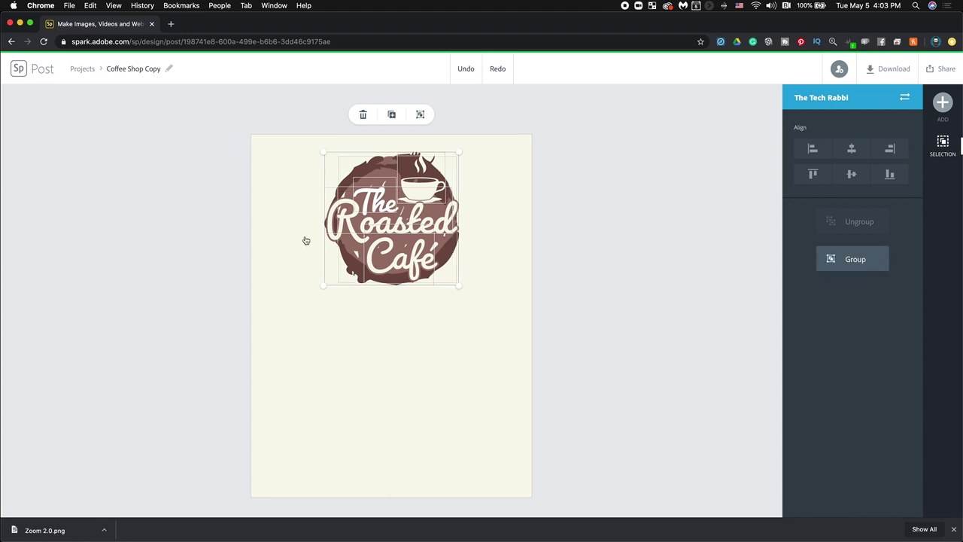
click(889, 69)
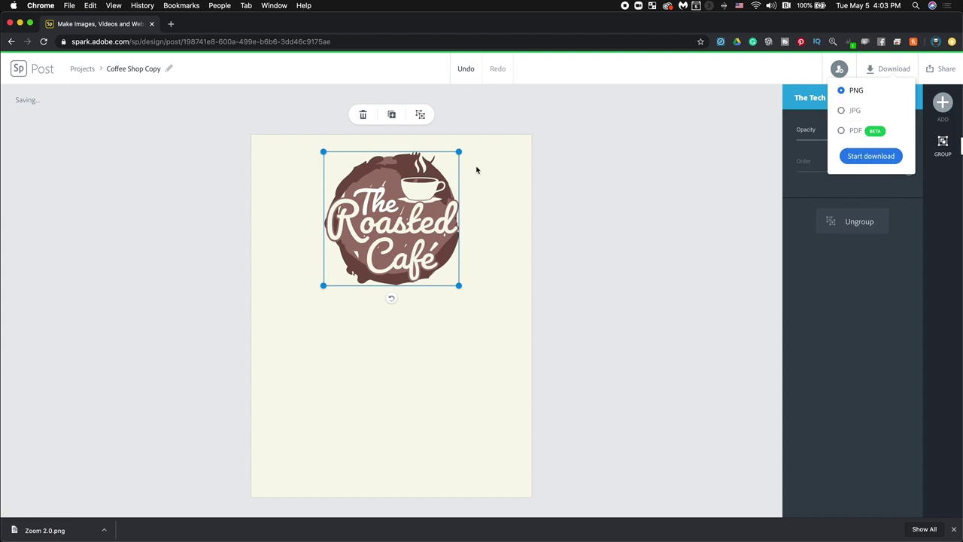
click(374, 181)
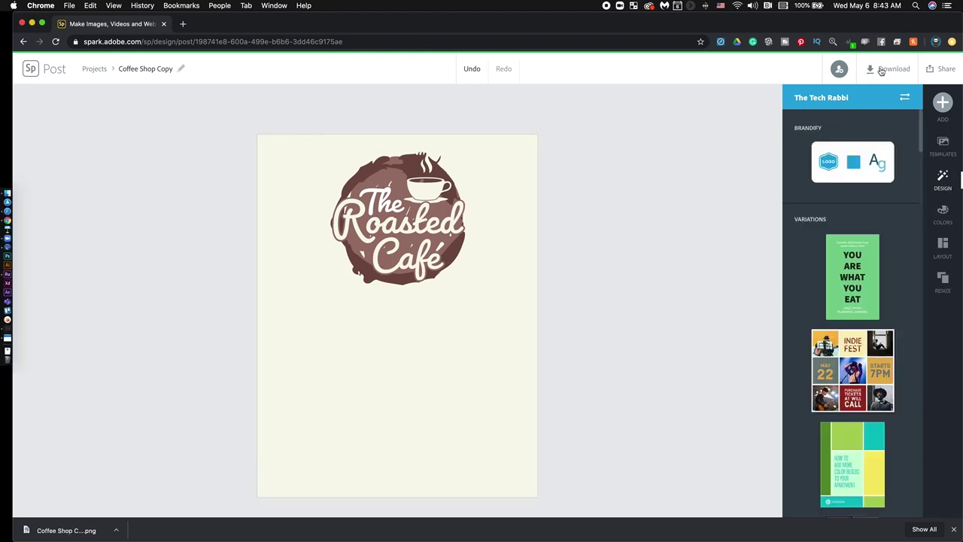
click(886, 68)
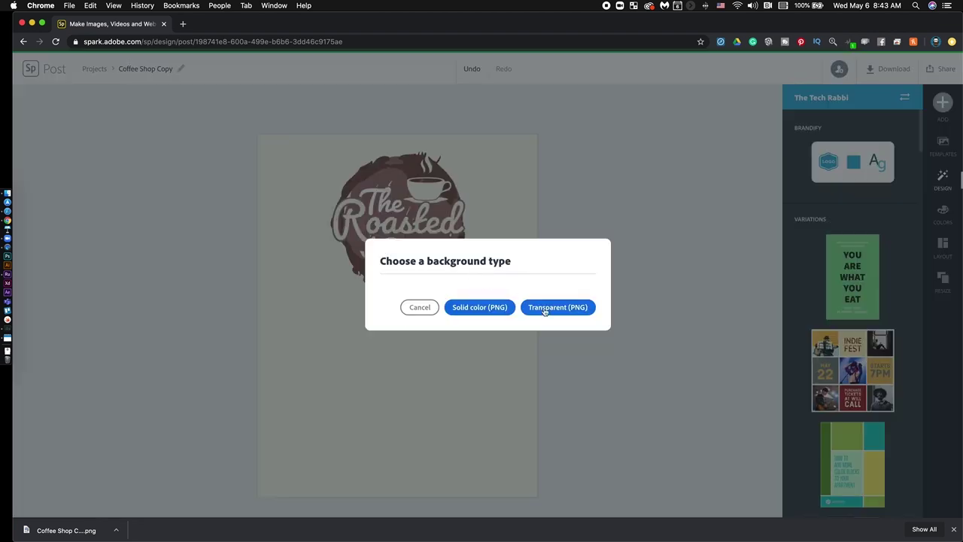
click(546, 308)
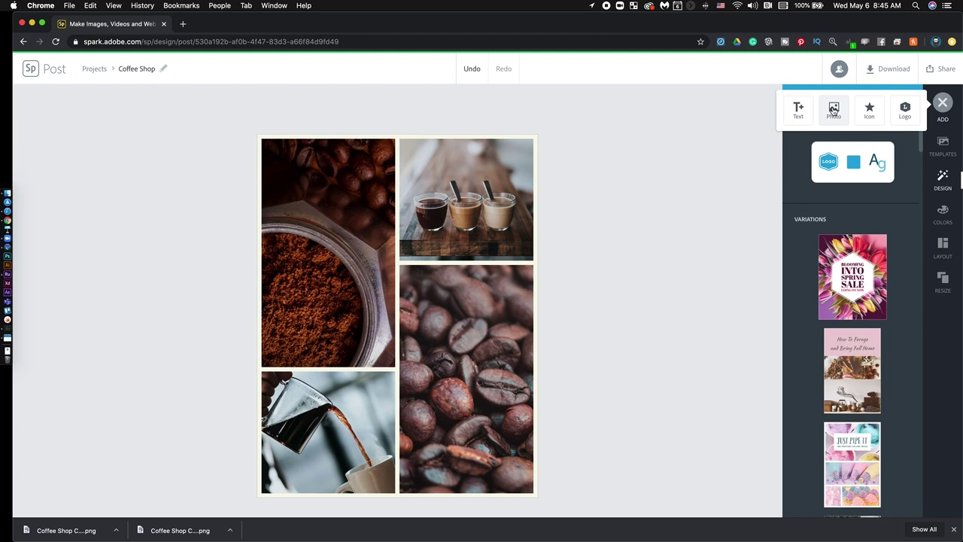
Upload the logo PNG as a freely movable image and drag it over the collage's middle.
click(834, 111)
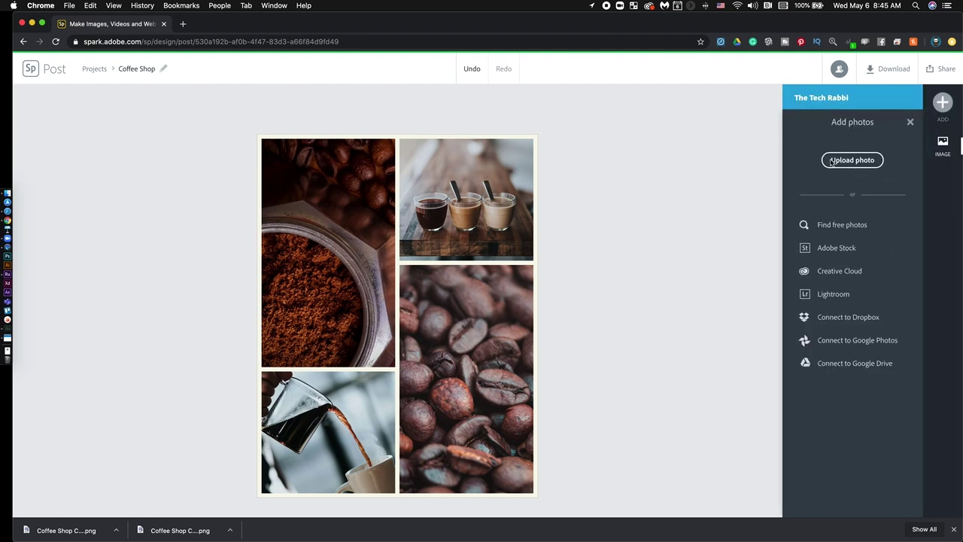
click(841, 161)
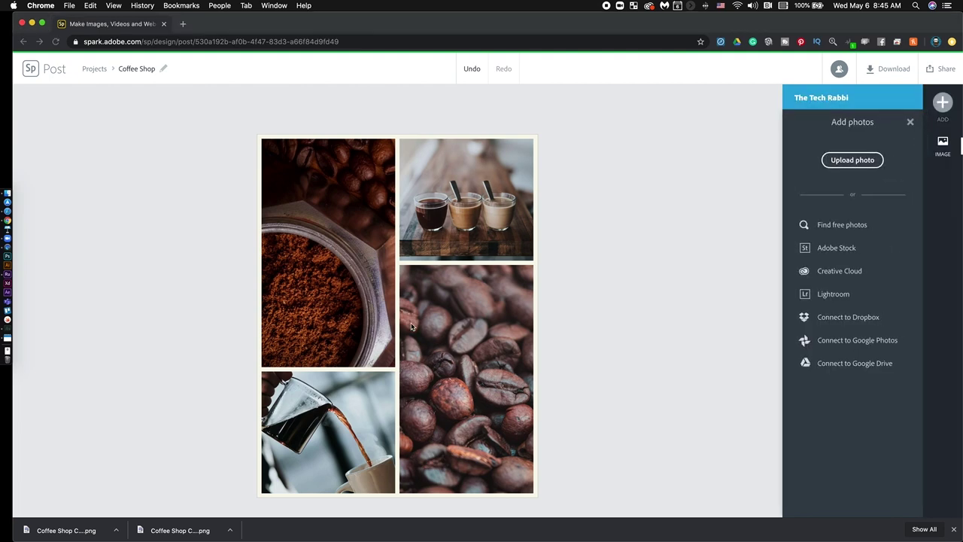
key(Return)
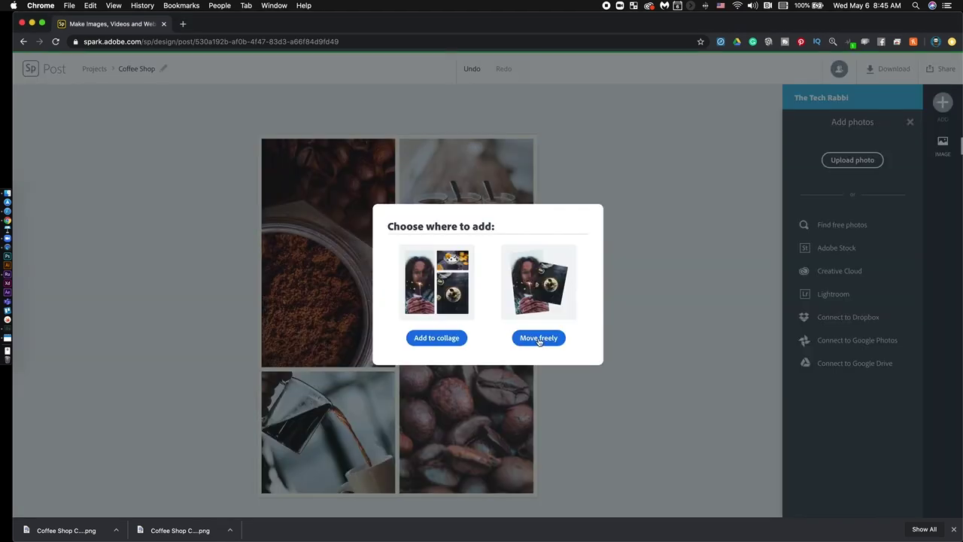
click(539, 338)
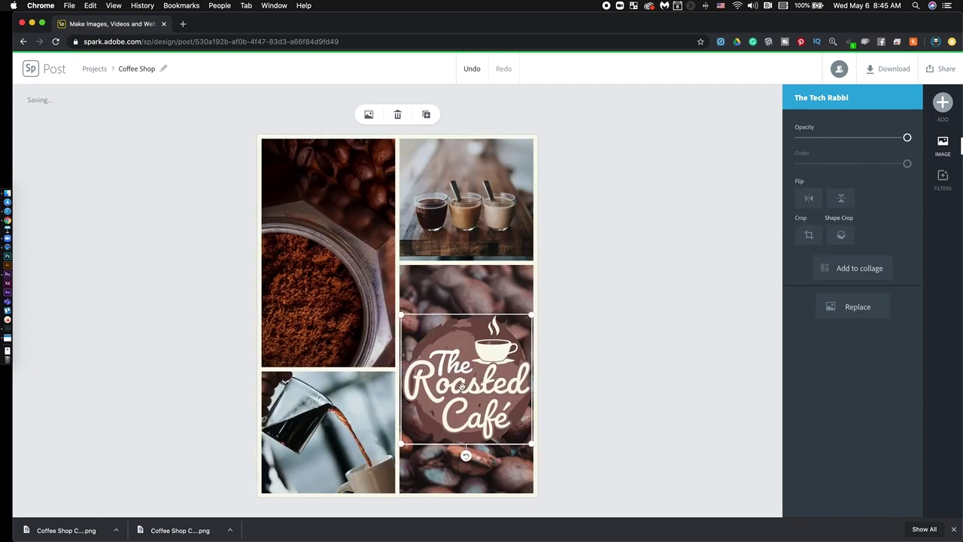
drag(434, 361, 392, 321)
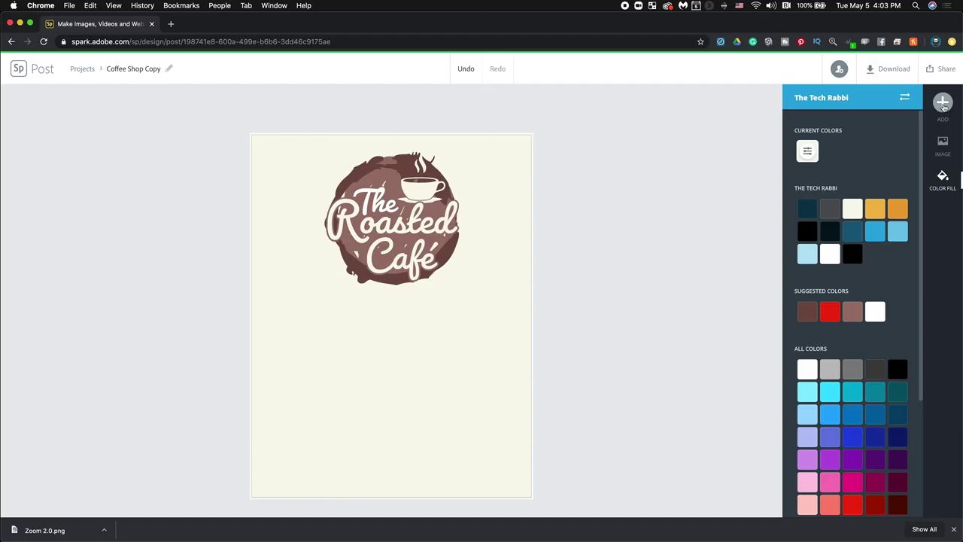
Search the icon library for 'circle' and scroll through the results.
click(943, 106)
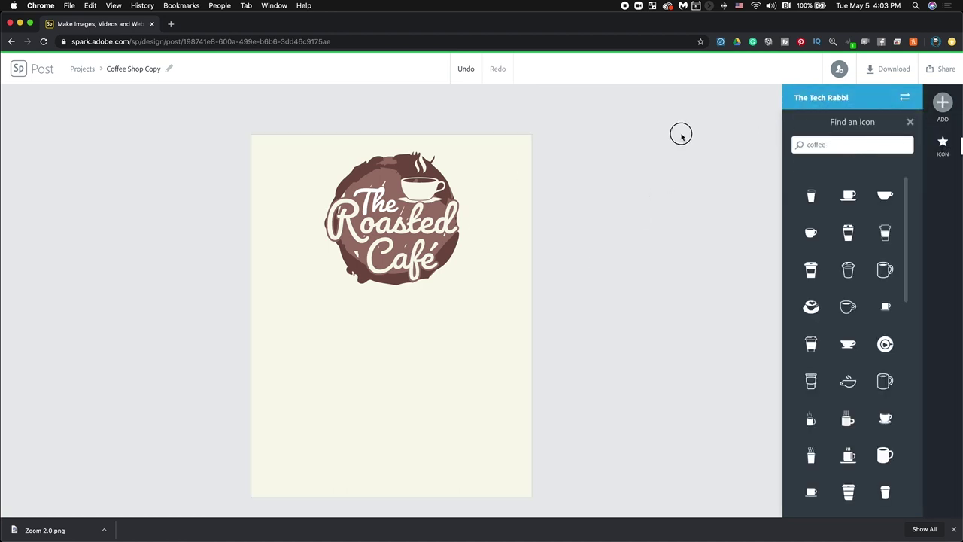
key(super+a)
text(c)
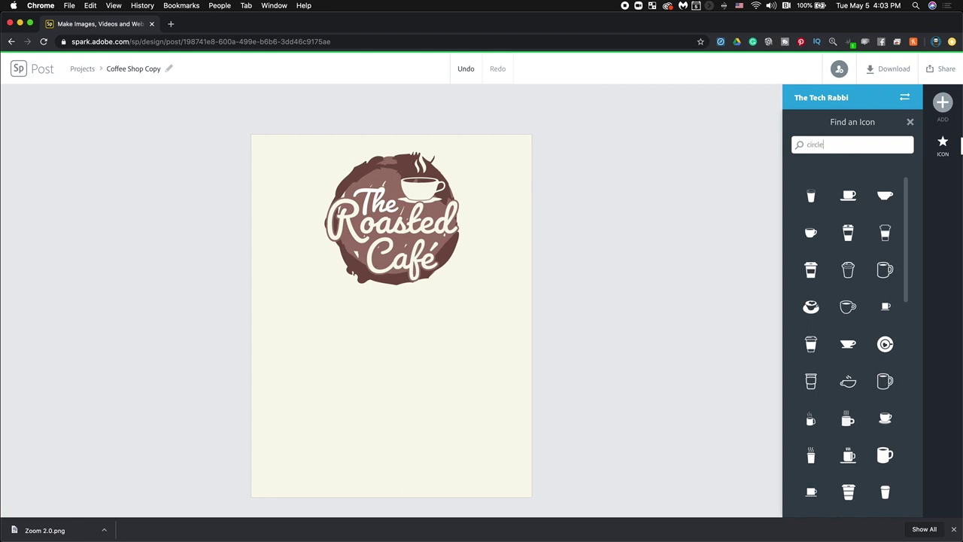
key(Return)
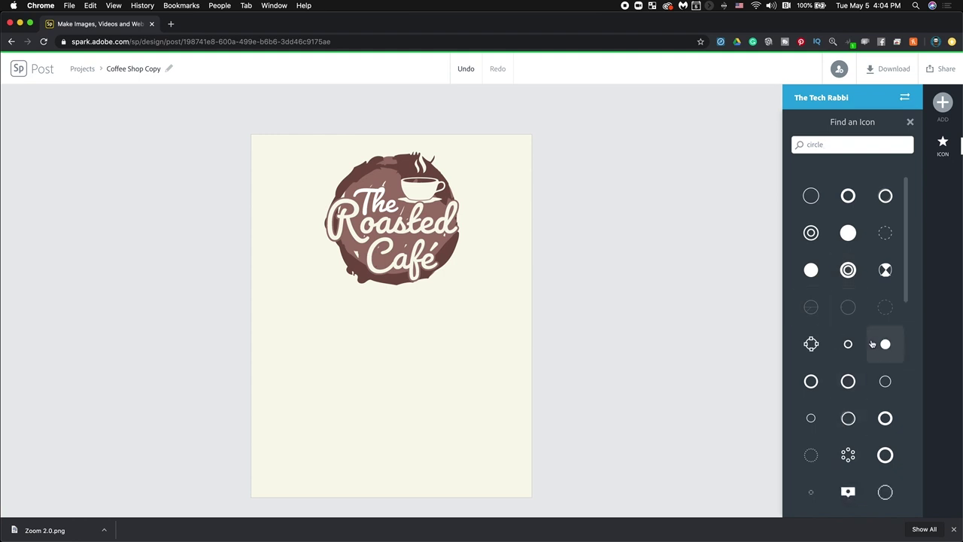
scroll(871, 343, down, 3)
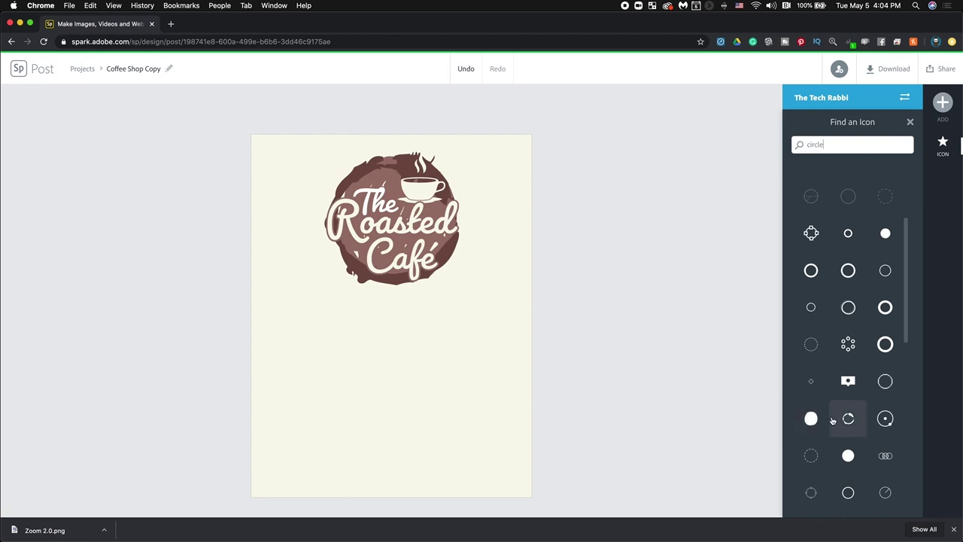
scroll(829, 394, down, 1)
scroll(813, 372, down, 2)
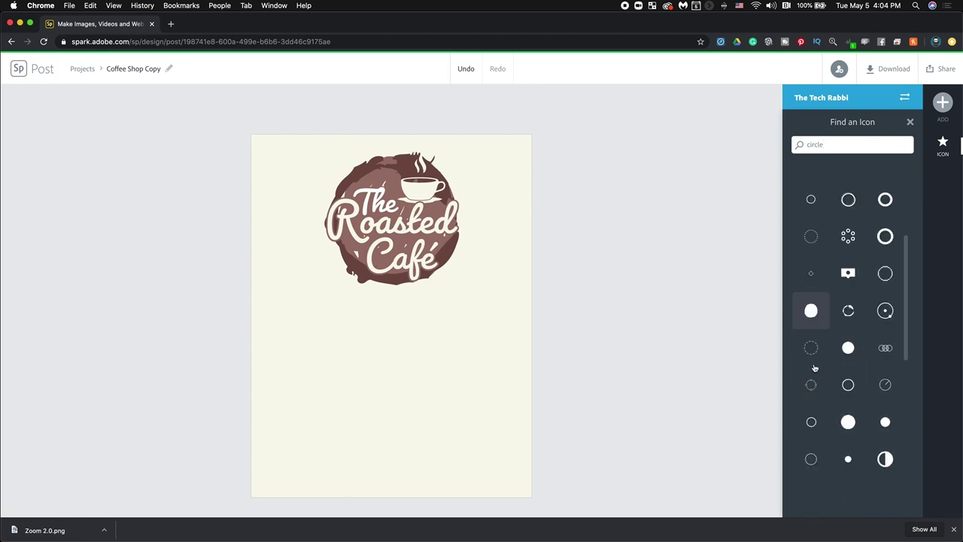
scroll(848, 362, down, 1)
Add the teal brush-stroke ring, nudge it down-right, and place a solid teal circle over its upper right.
click(846, 247)
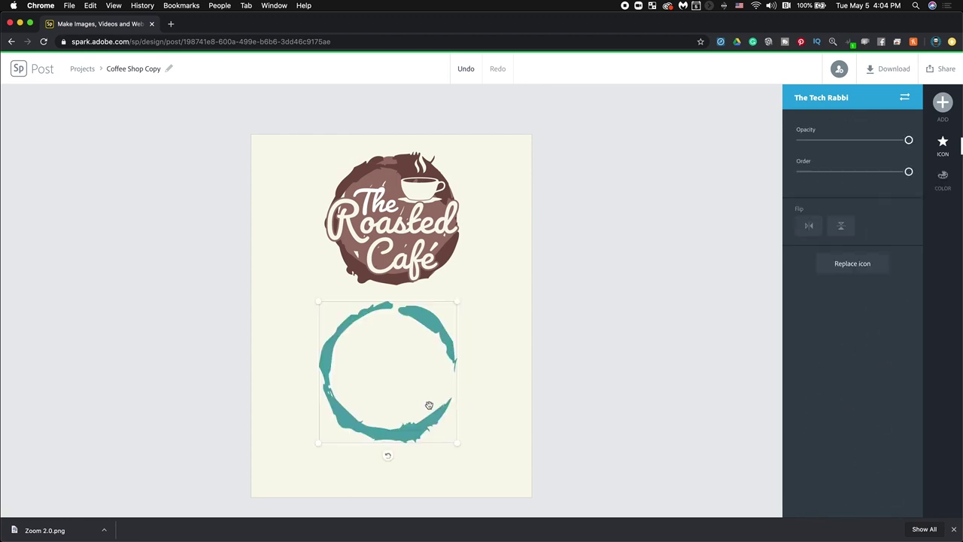
drag(383, 430, 389, 435)
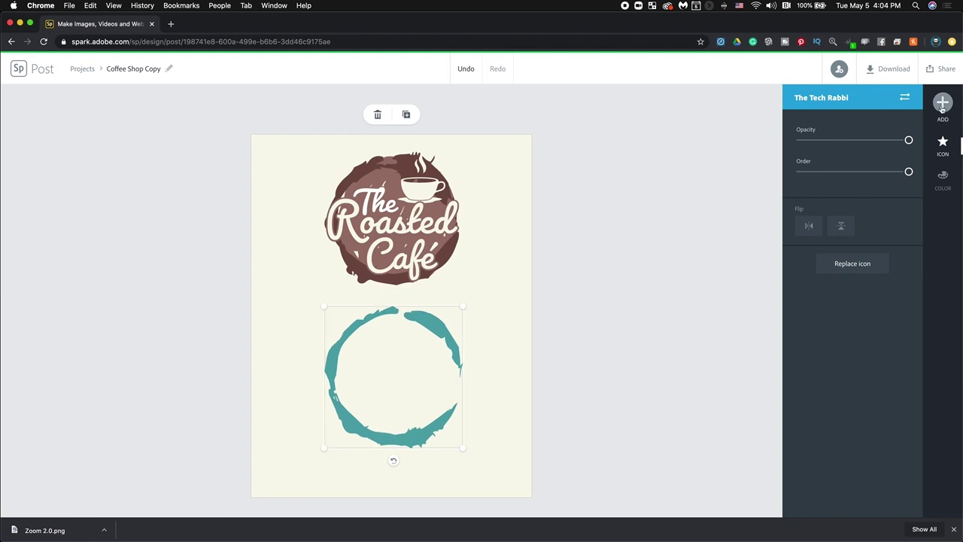
click(941, 105)
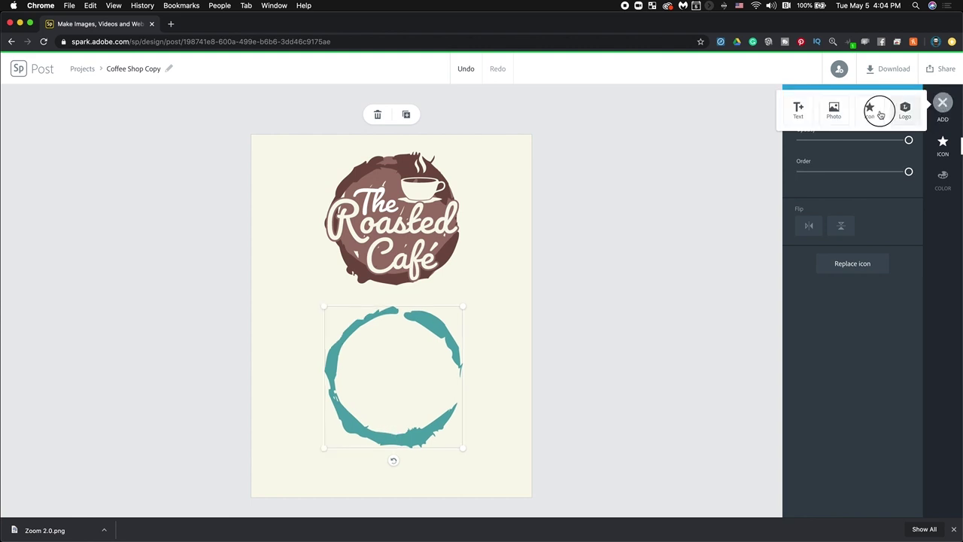
click(627, 248)
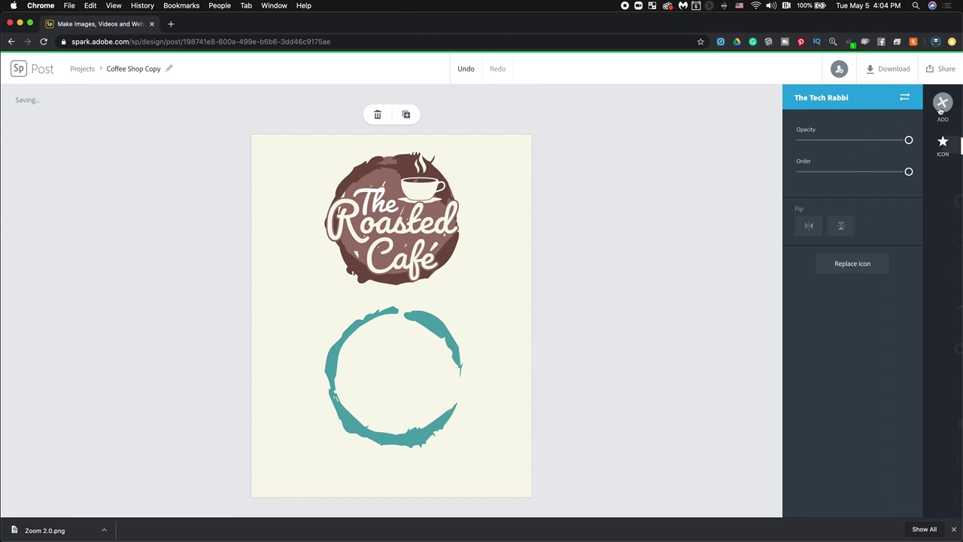
drag(810, 455, 448, 376)
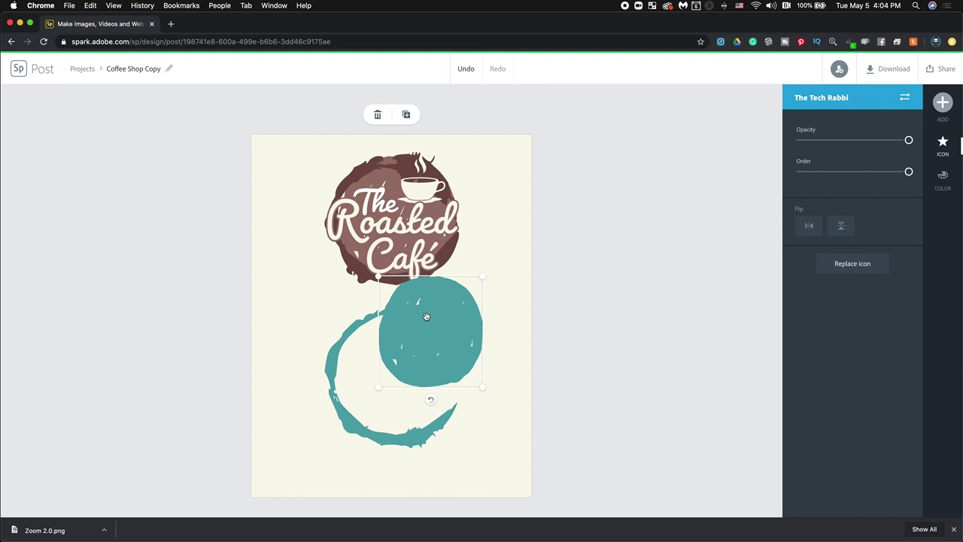
click(408, 326)
Try colour swatches on the shapes, settling on a dark red ring.
click(943, 178)
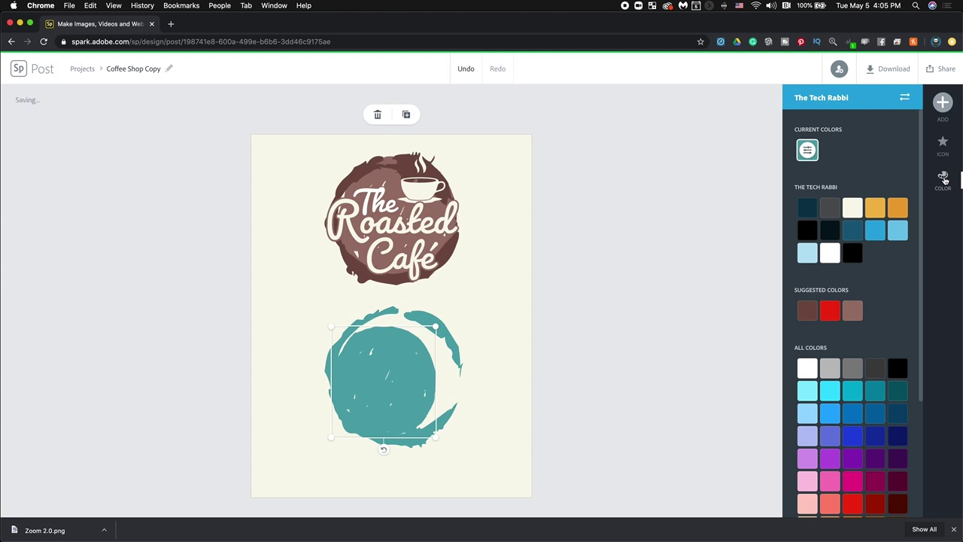
scroll(842, 414, down, 2)
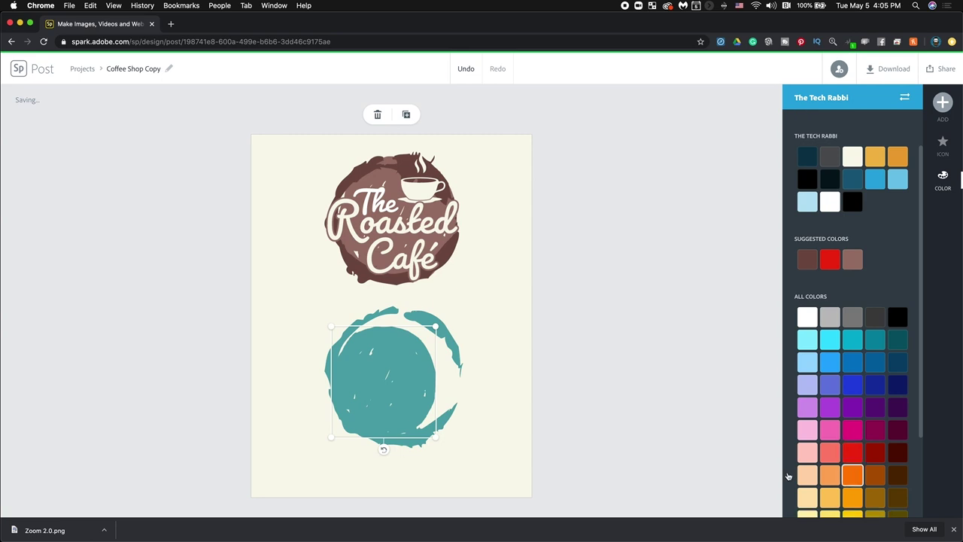
click(852, 474)
click(428, 317)
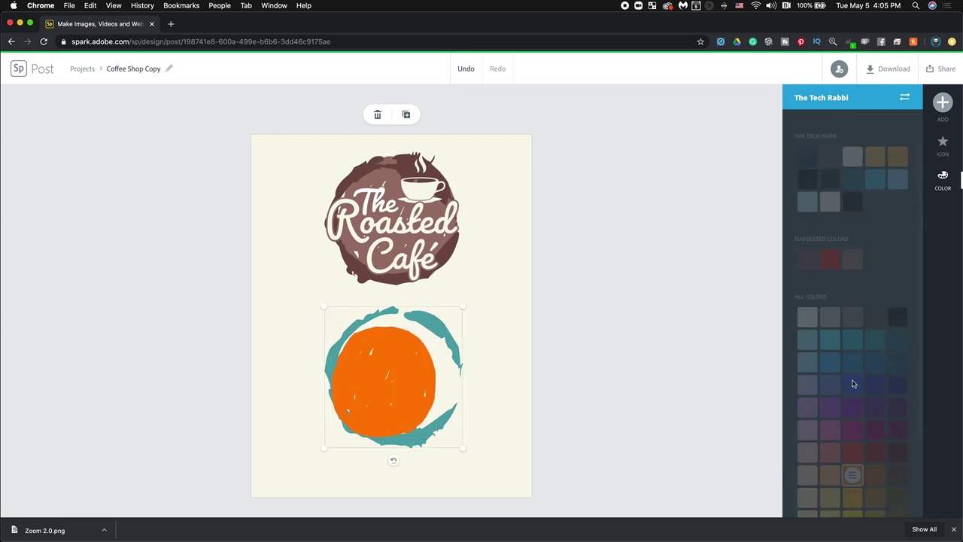
click(895, 320)
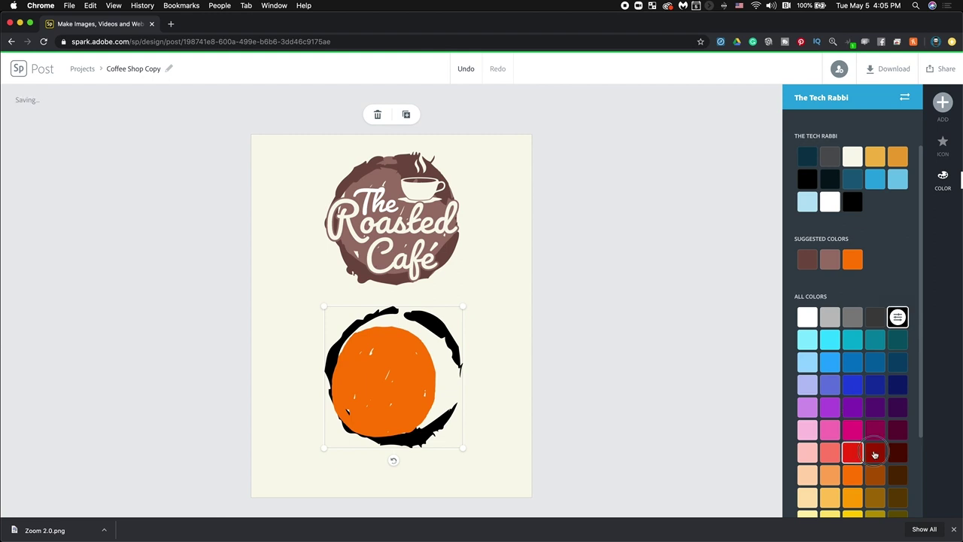
click(808, 319)
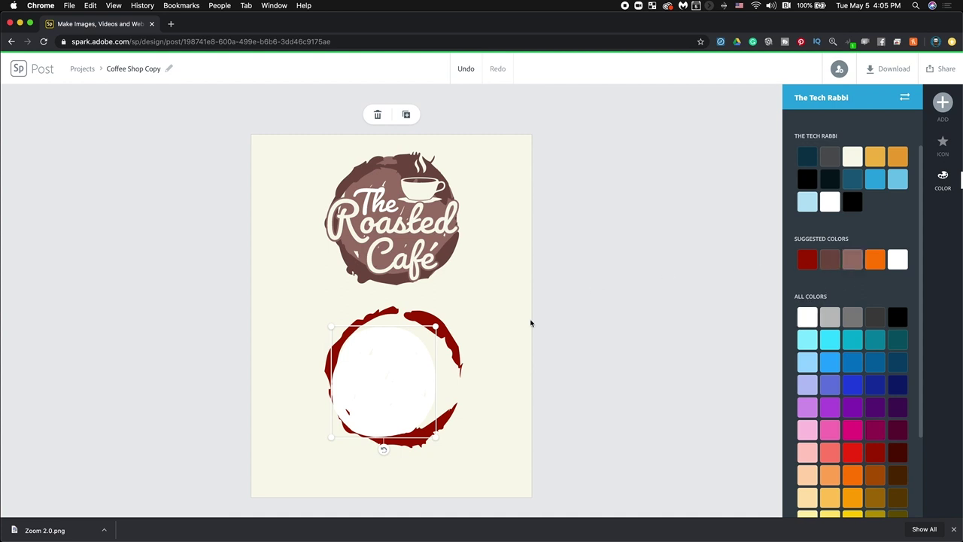
Set the solid circle's fill to a custom dusty pink, #D7A194, and save it.
click(829, 261)
click(828, 263)
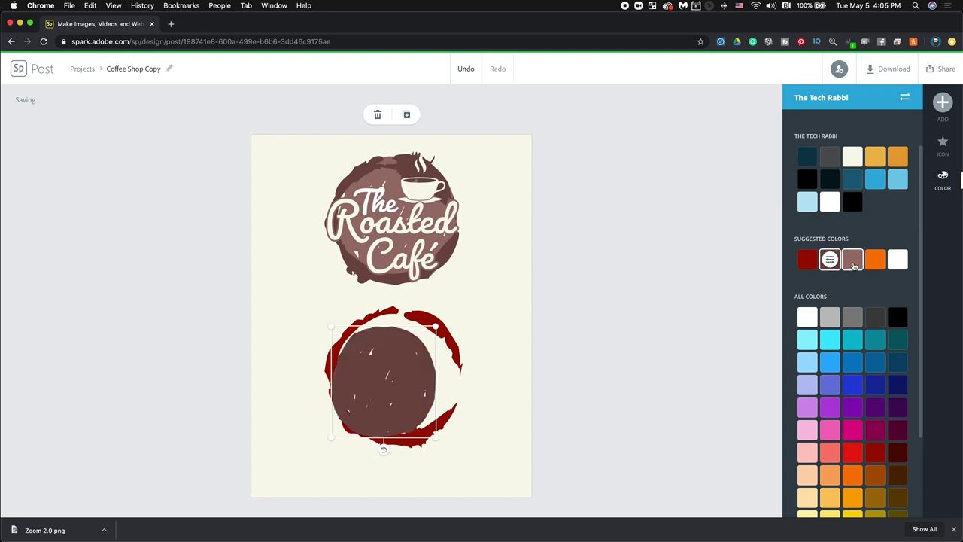
click(853, 263)
click(853, 260)
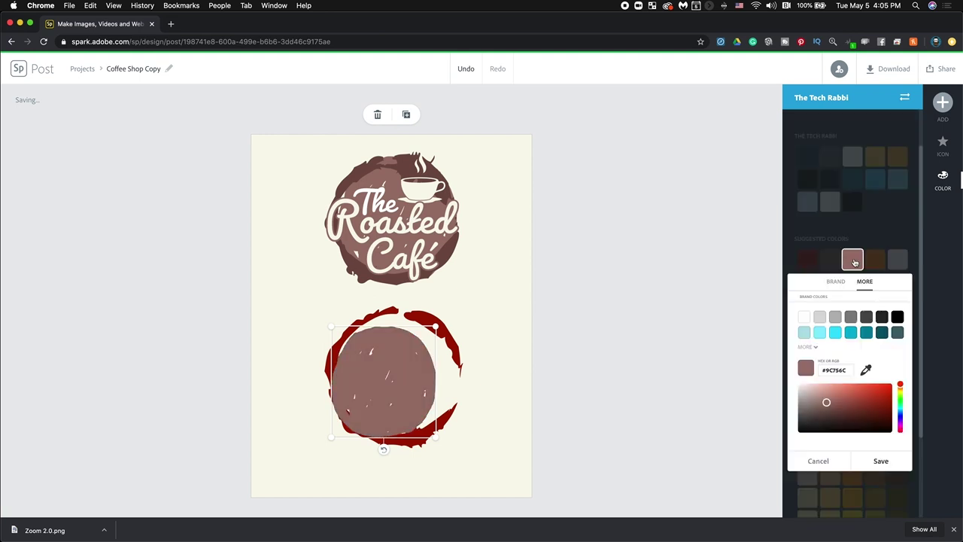
mouse_move(825, 428)
mouse_down()
mouse_move(819, 417)
mouse_move(827, 417)
mouse_up()
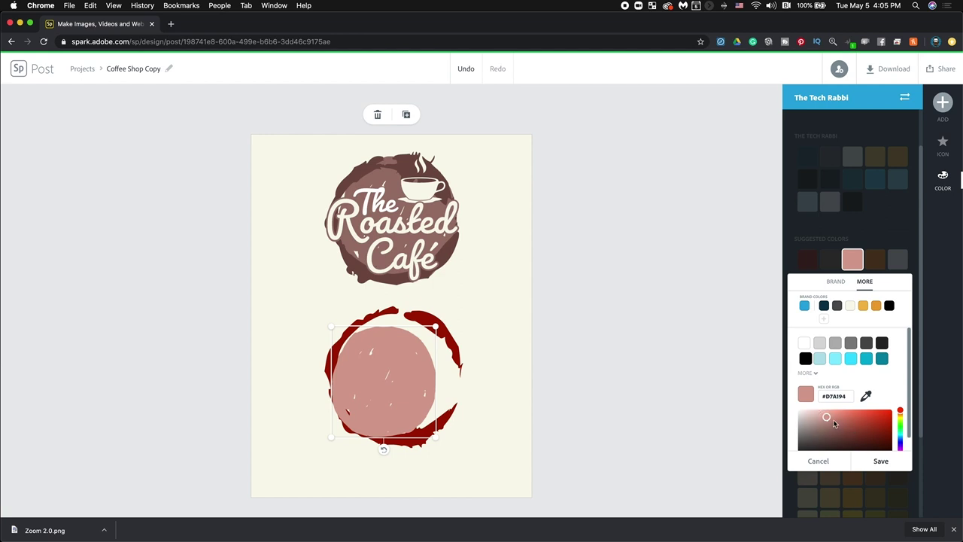
click(877, 461)
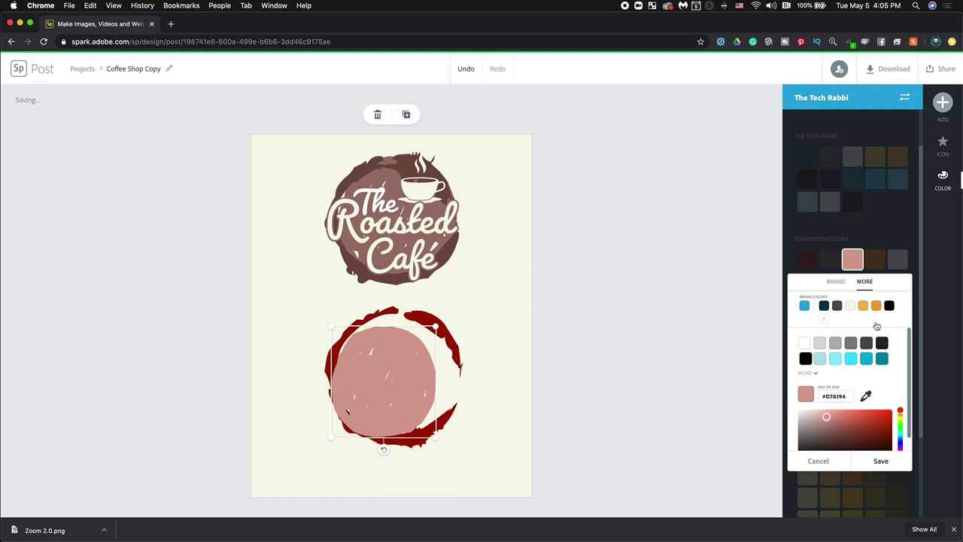
click(942, 109)
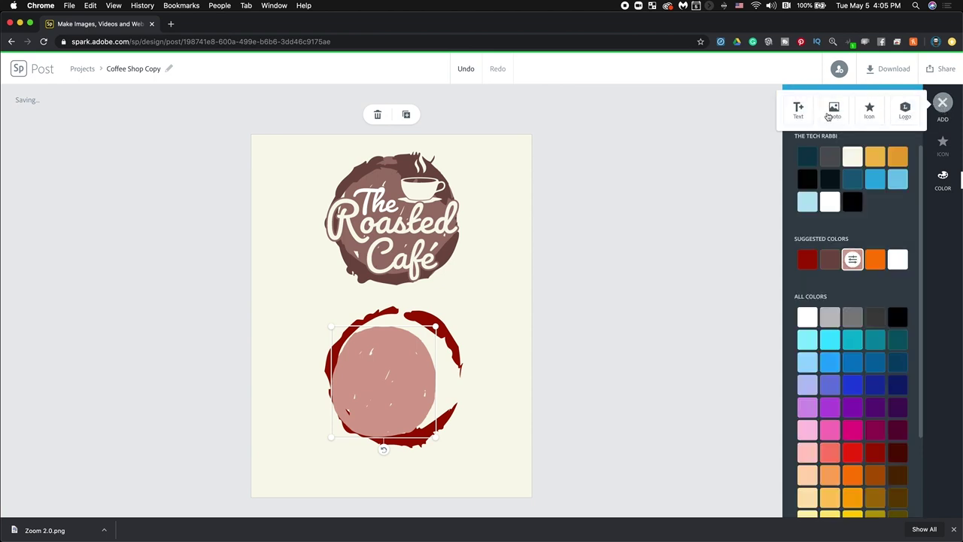
Search free stock photos for 'coffee' and scroll through the results.
click(798, 111)
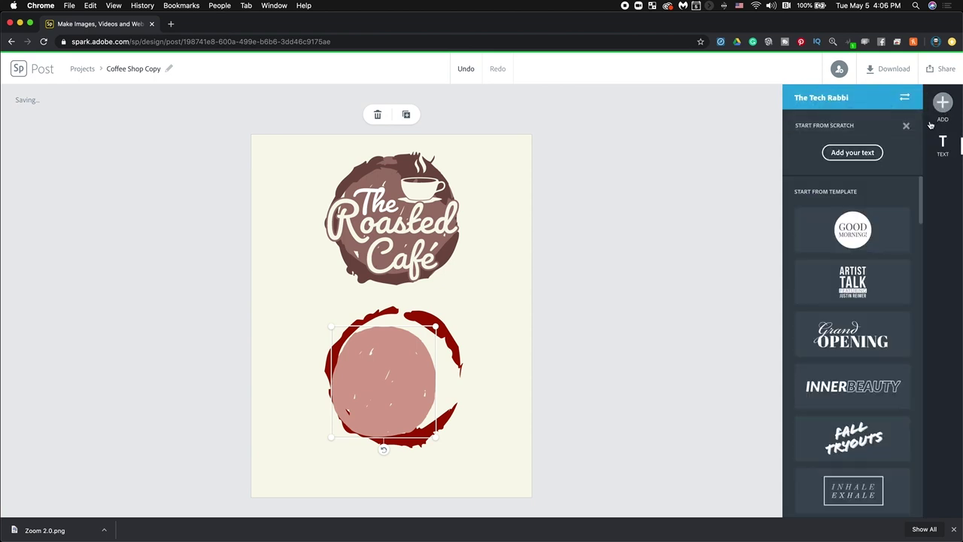
click(942, 103)
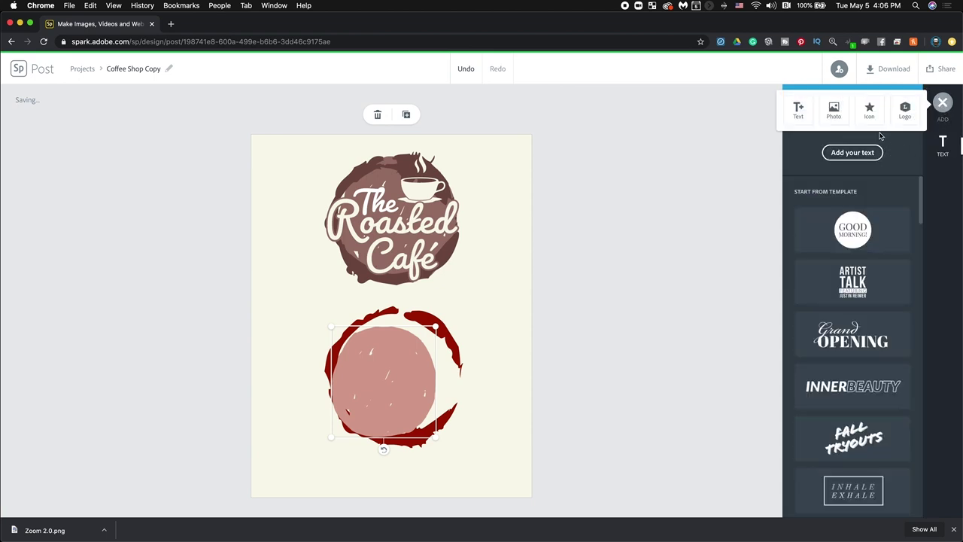
click(836, 113)
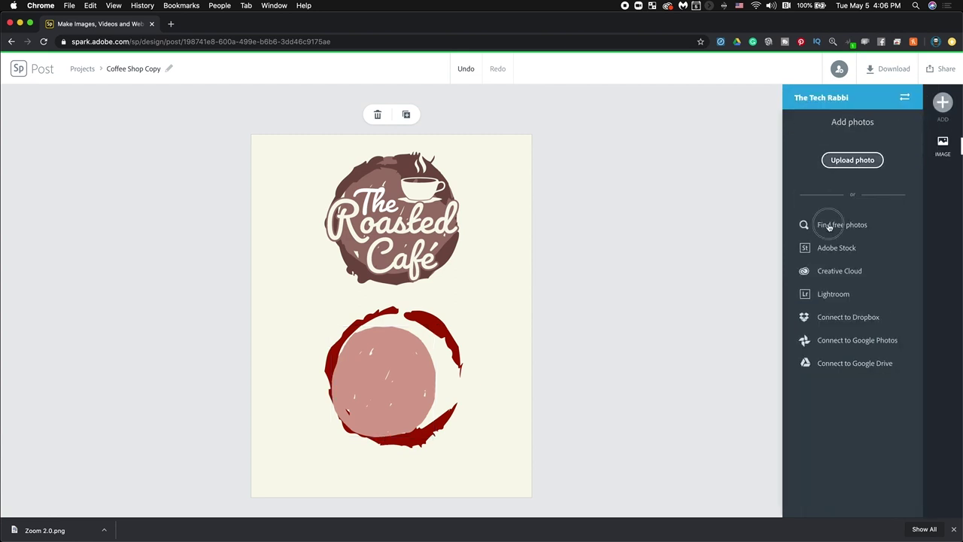
click(820, 226)
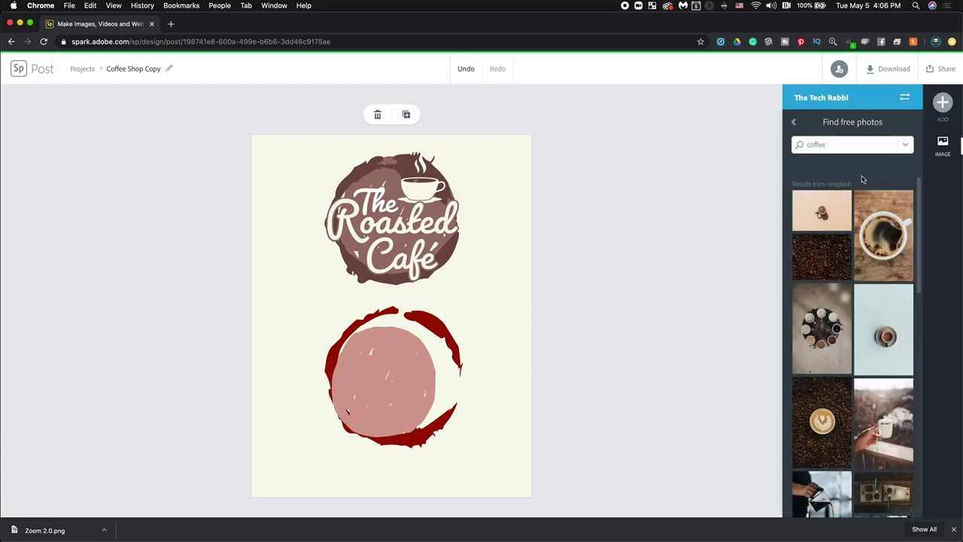
scroll(828, 391, down, 3)
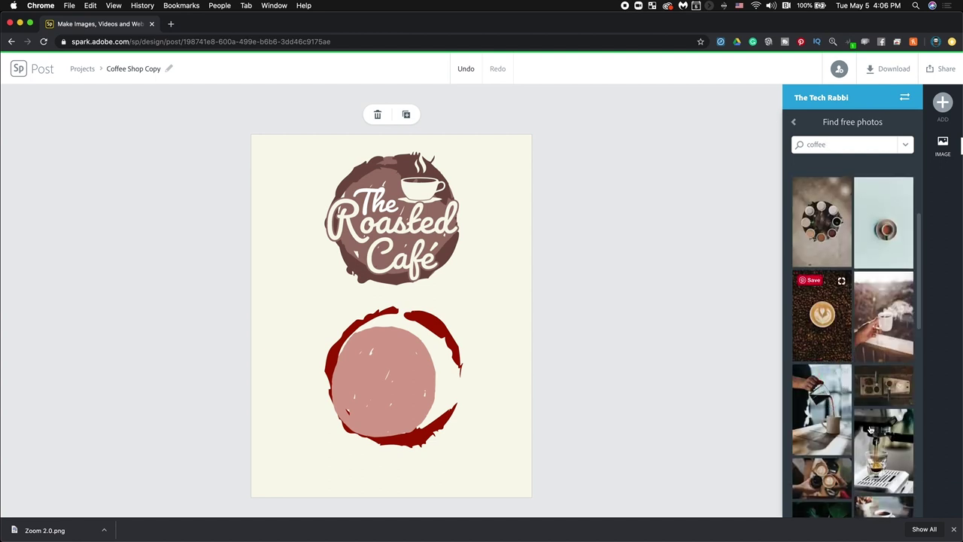
scroll(871, 429, down, 5)
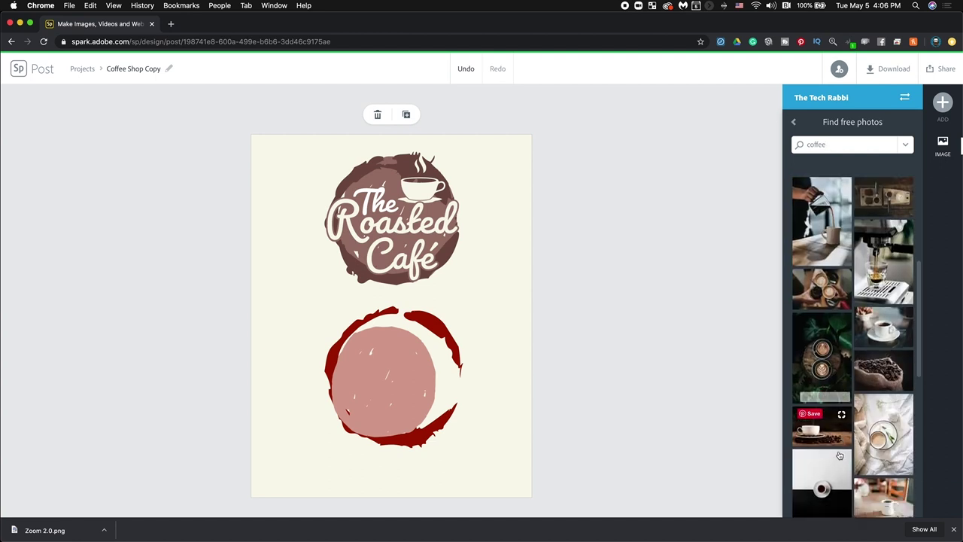
scroll(840, 404, down, 2)
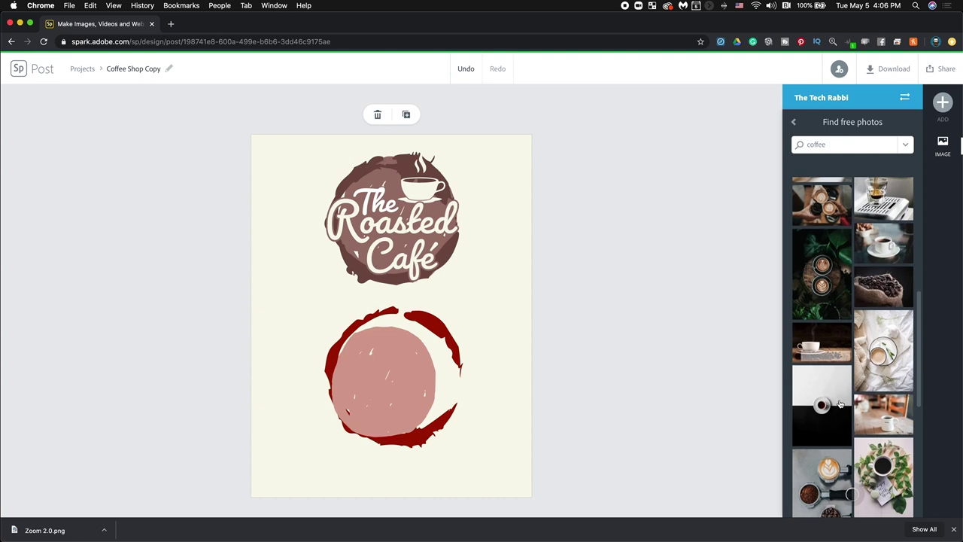
scroll(841, 404, down, 2)
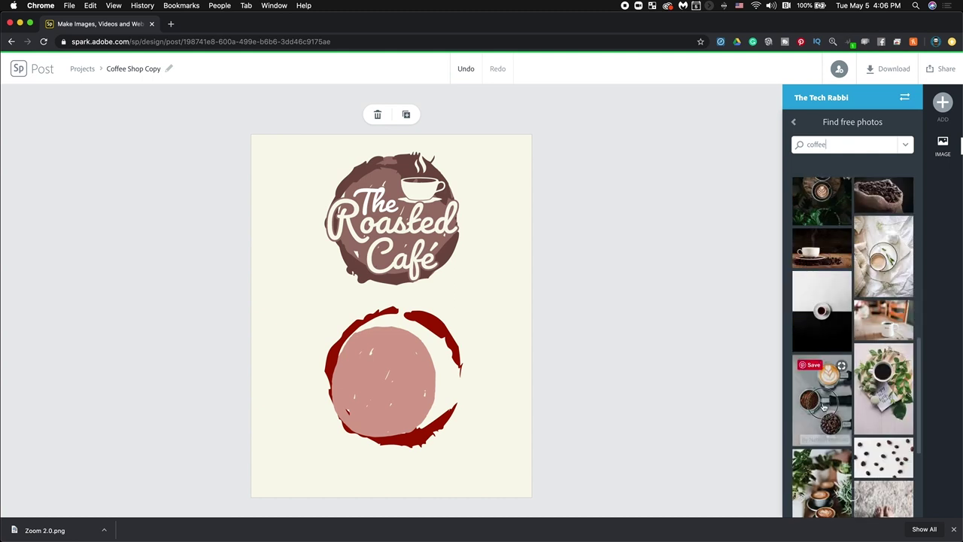
Add the espresso and coffee beans photo as a free element and send it behind the circles.
click(822, 406)
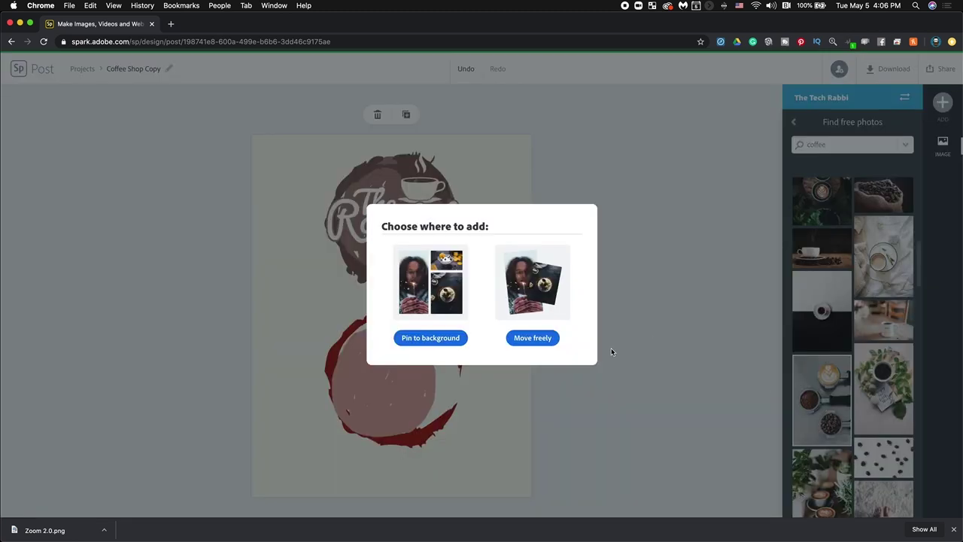
click(533, 340)
click(543, 340)
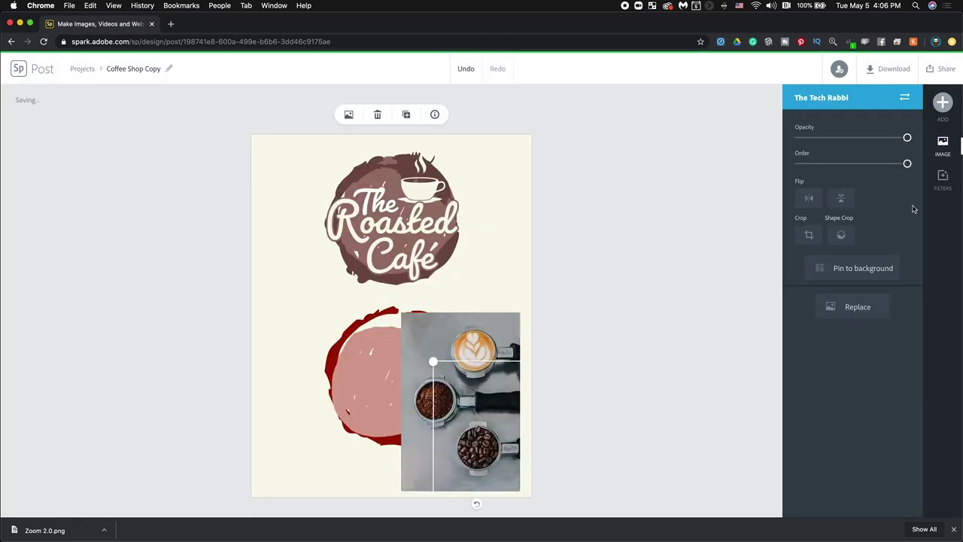
drag(822, 166, 777, 161)
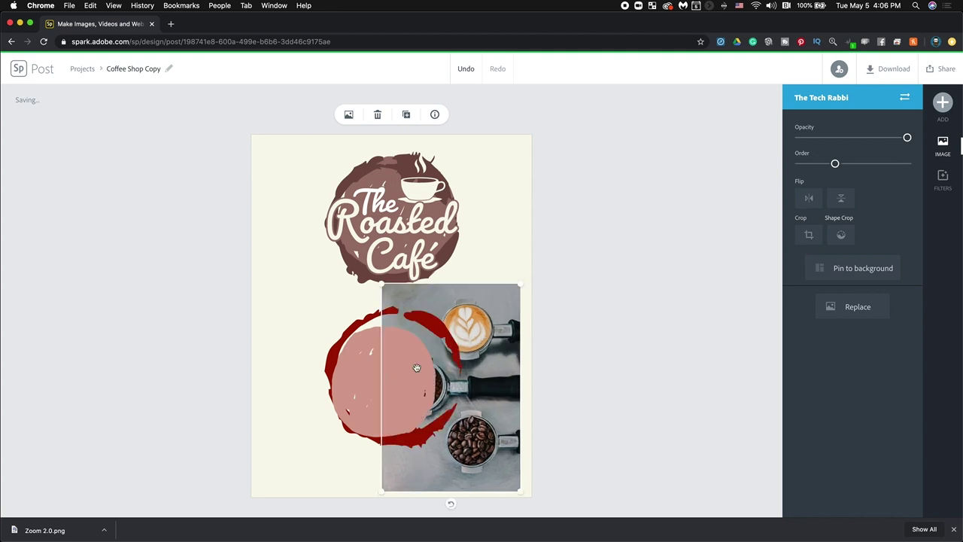
click(369, 365)
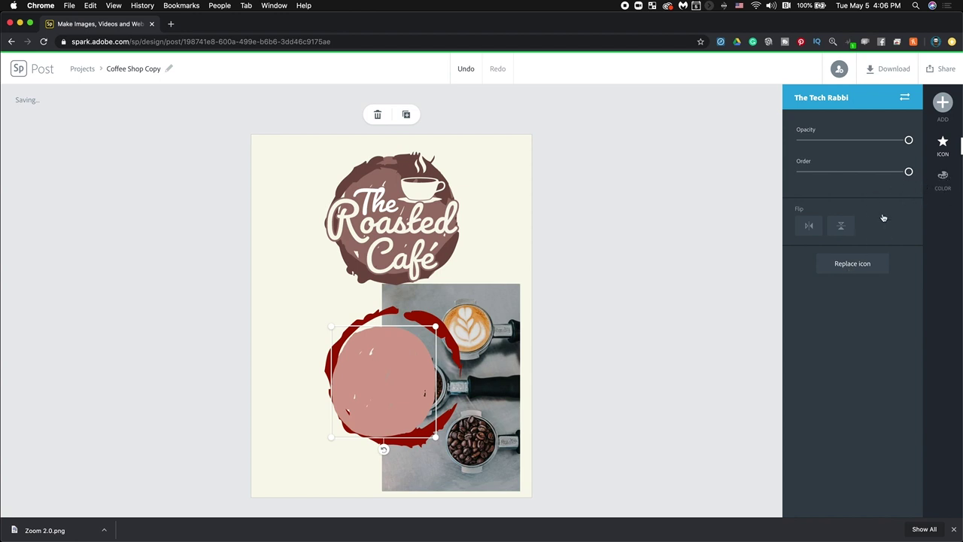
Sample the coffee beans' dark brown, #452922, with the eyedropper and apply it to the ring.
click(940, 179)
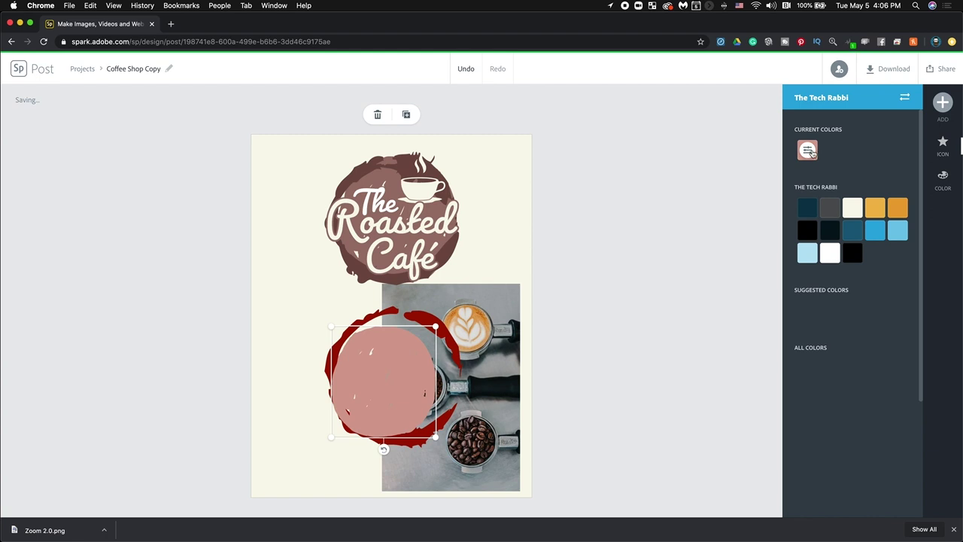
click(807, 151)
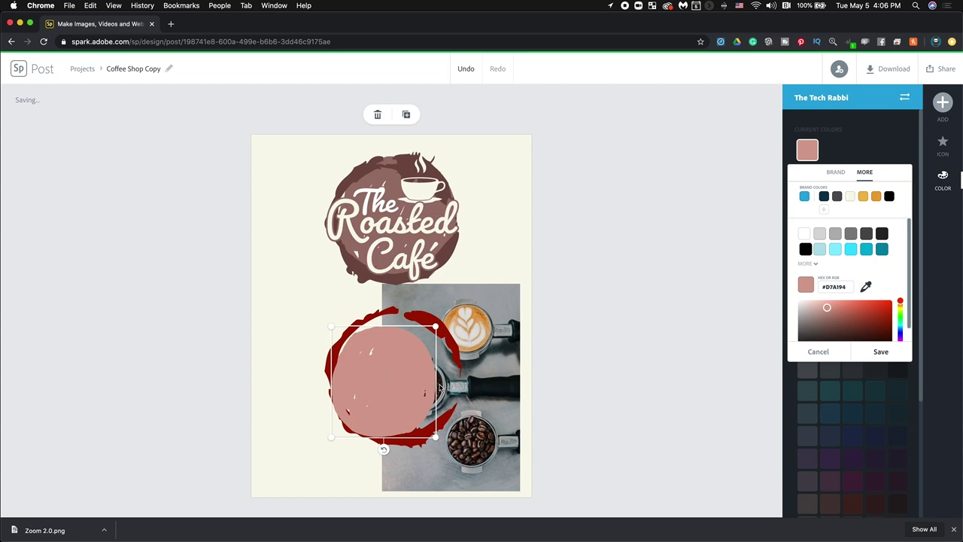
click(865, 287)
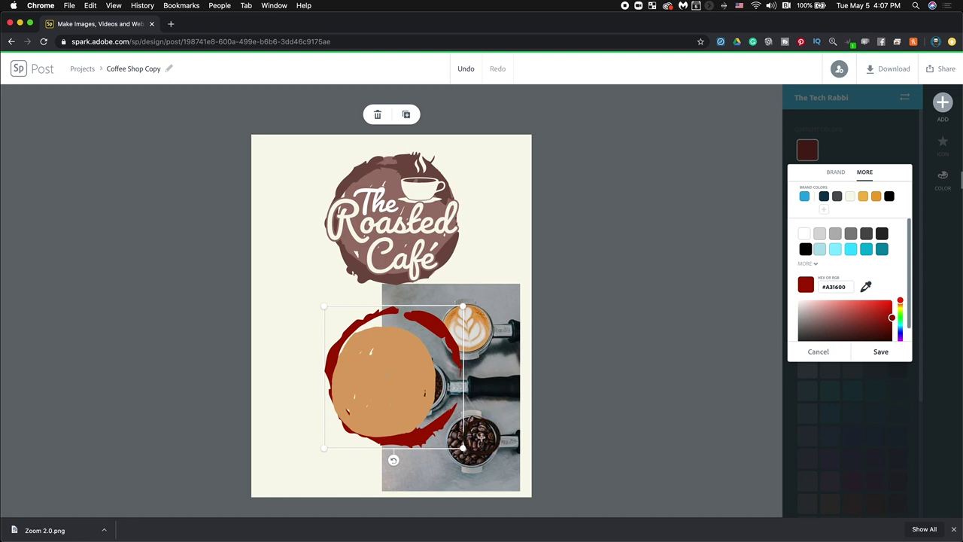
click(481, 436)
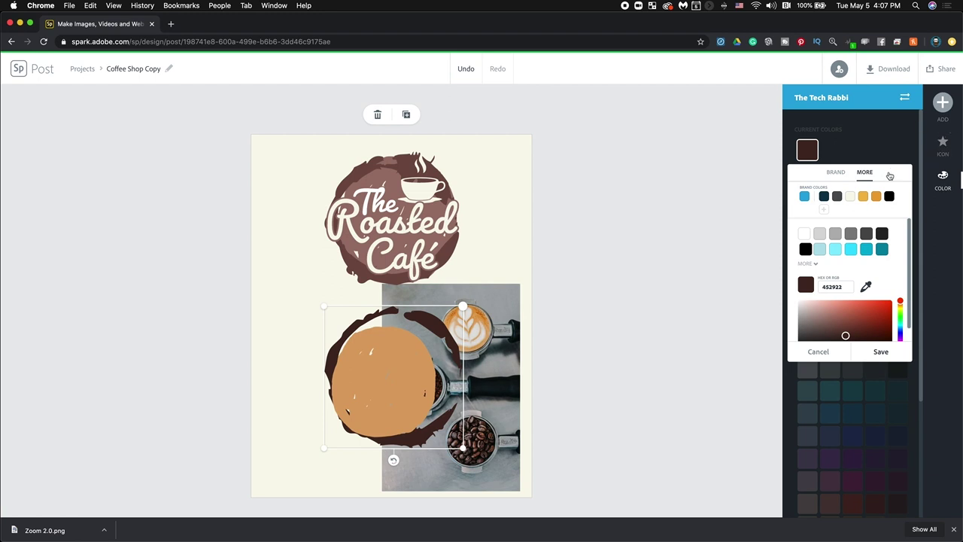
click(942, 143)
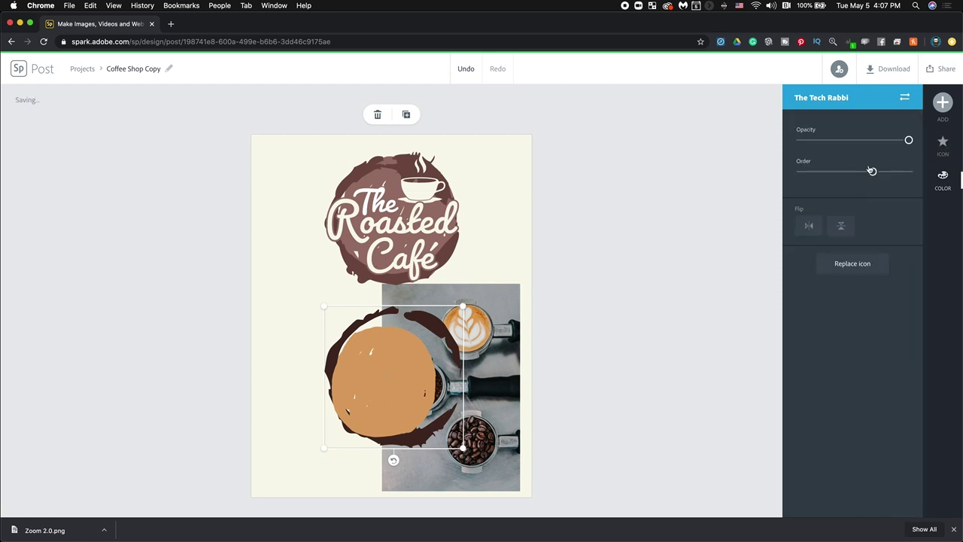
Enlarge the tan disc, centre it inside the brown ring, and group the two shapes.
drag(873, 173, 909, 173)
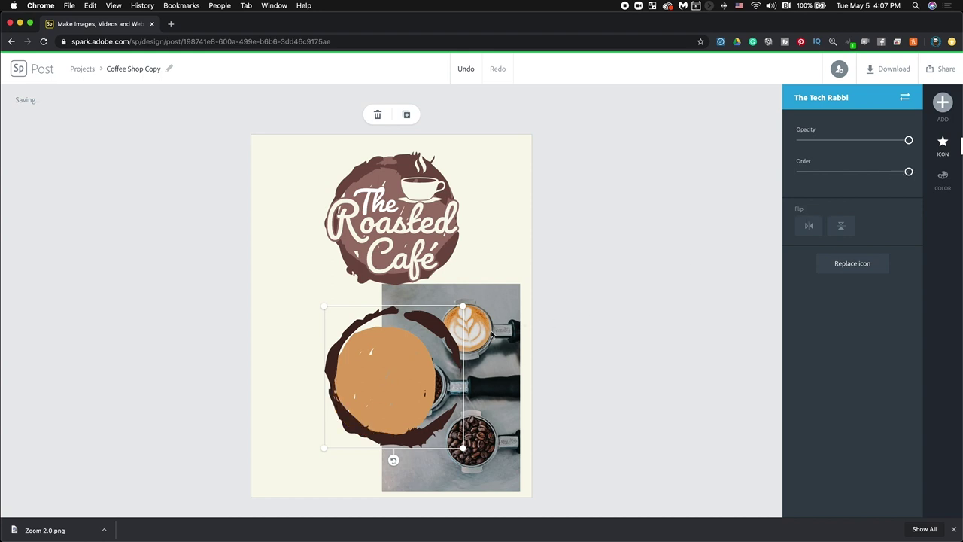
click(416, 359)
click(443, 316)
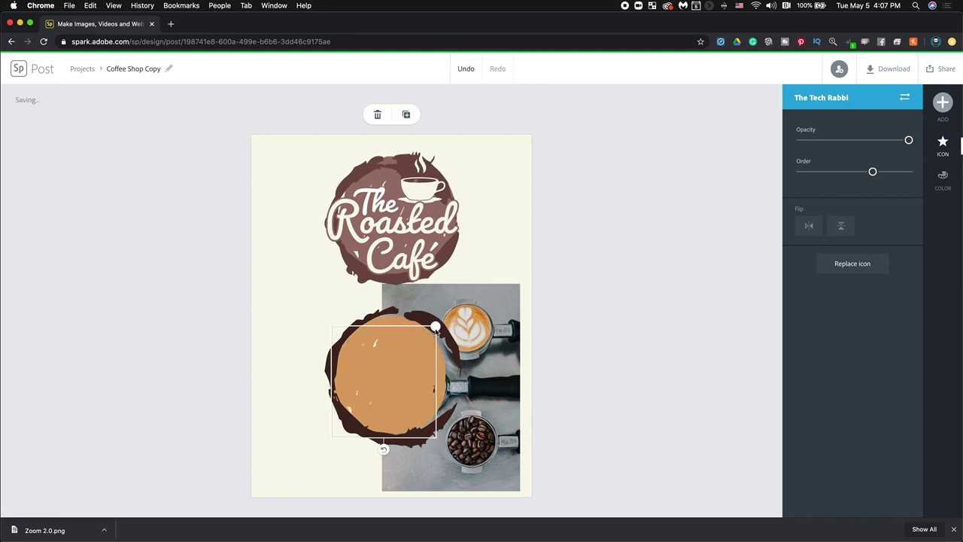
drag(437, 329, 451, 308)
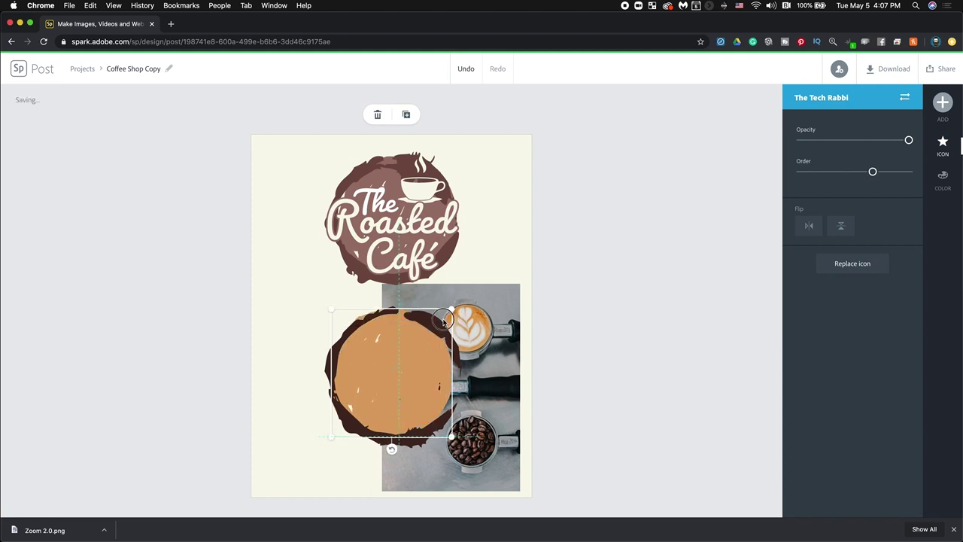
drag(333, 344, 338, 351)
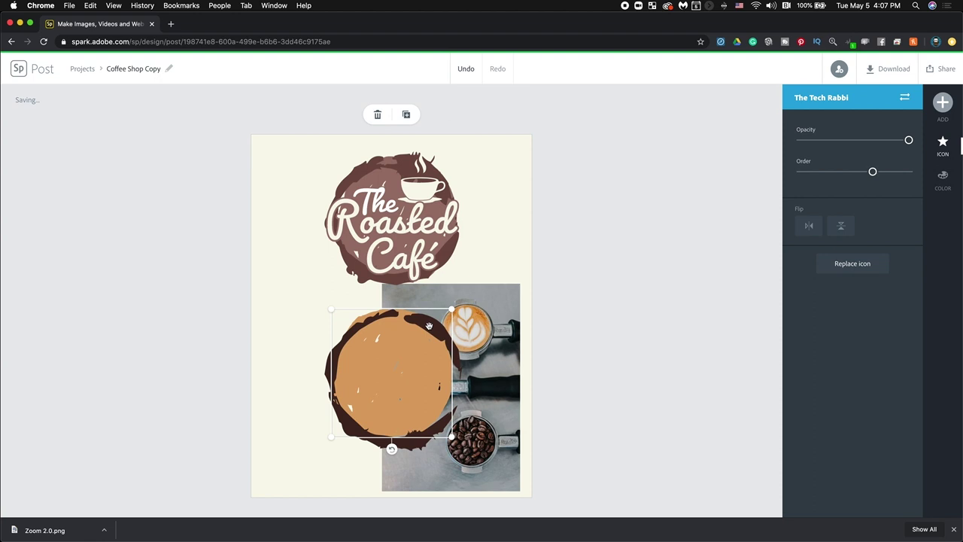
key(super+z)
key(super+z)
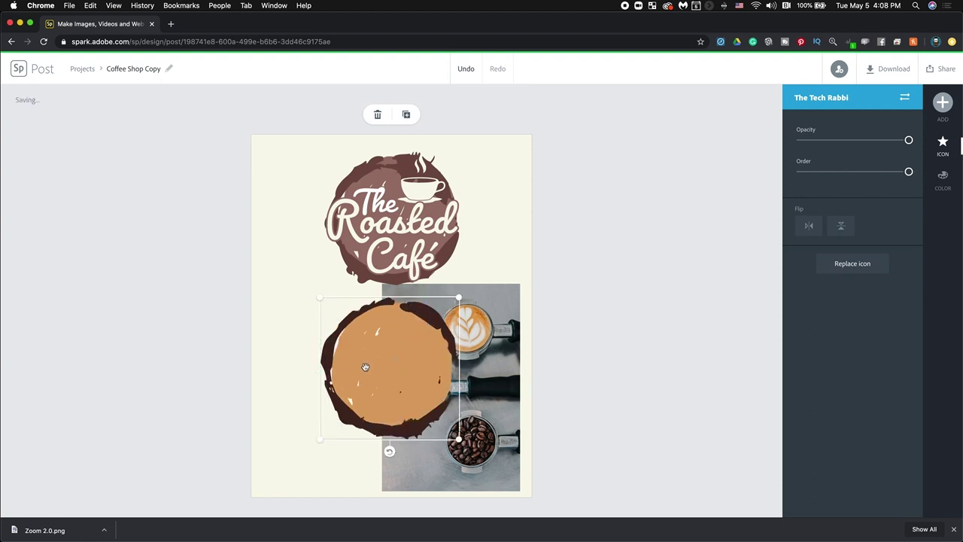
shift+click(365, 367)
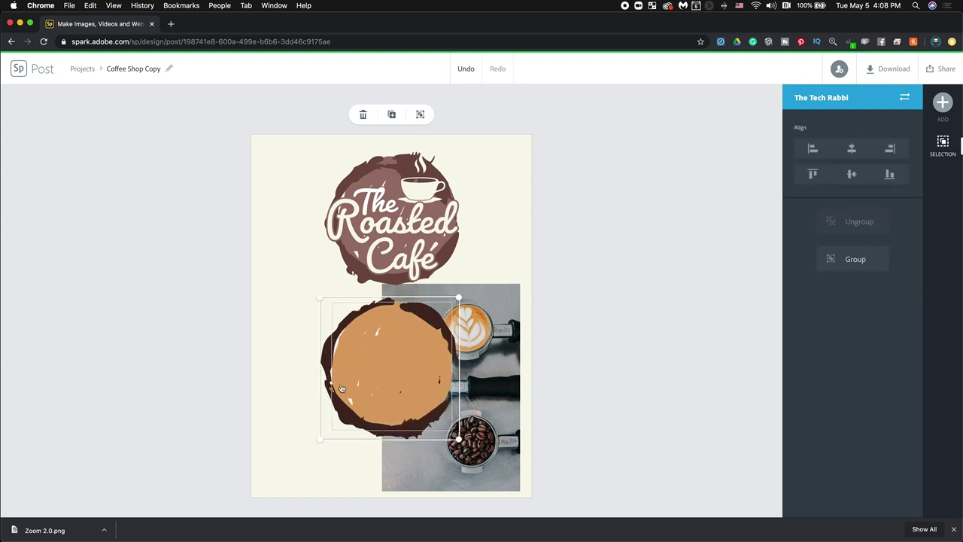
key(super+g)
click(943, 102)
click(870, 111)
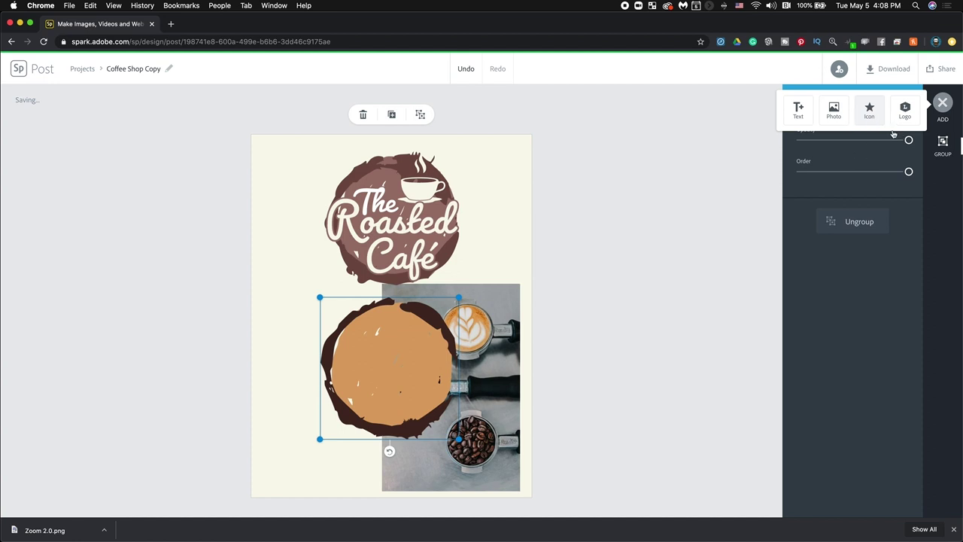
Search the icons for 'coffee' and place the steaming coffee cup icon on the poster.
click(942, 145)
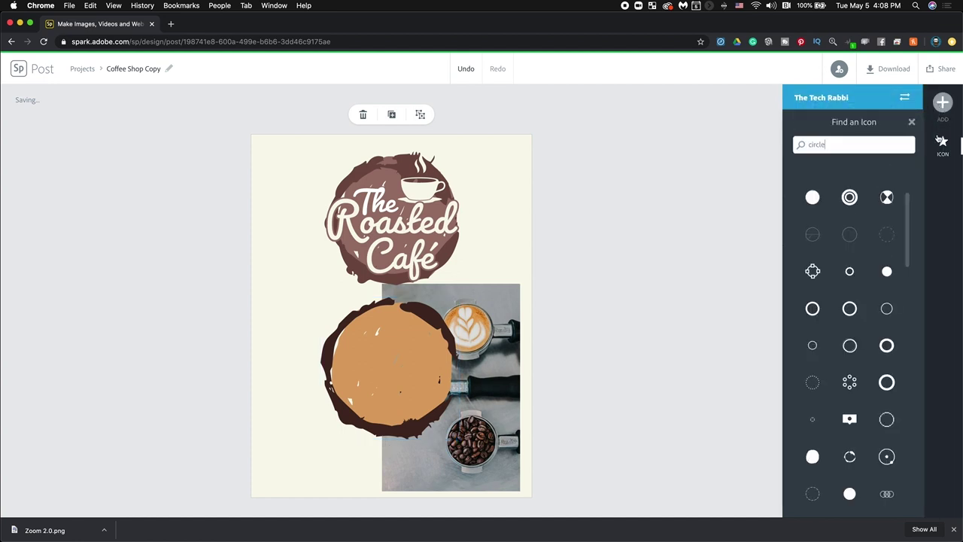
key(super+a)
text(co)
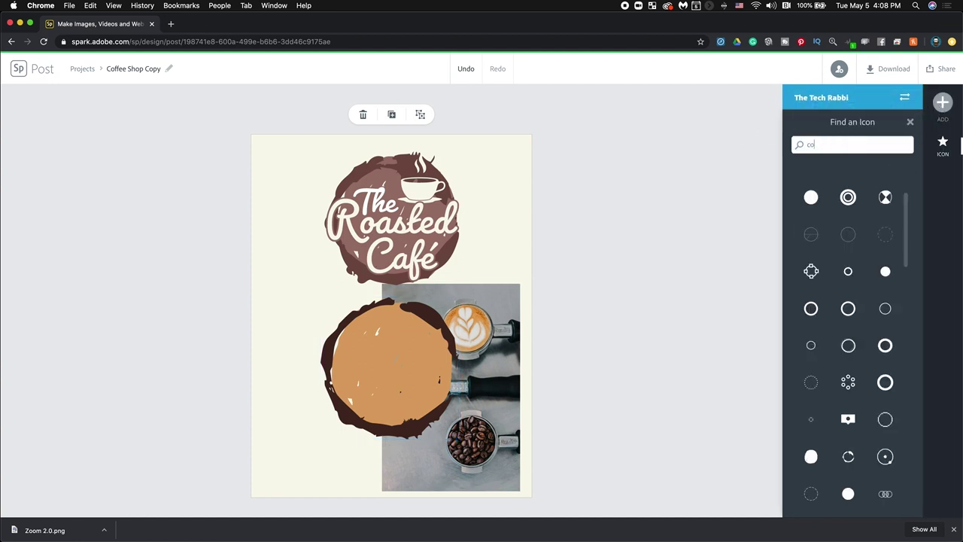
text(ffeee)
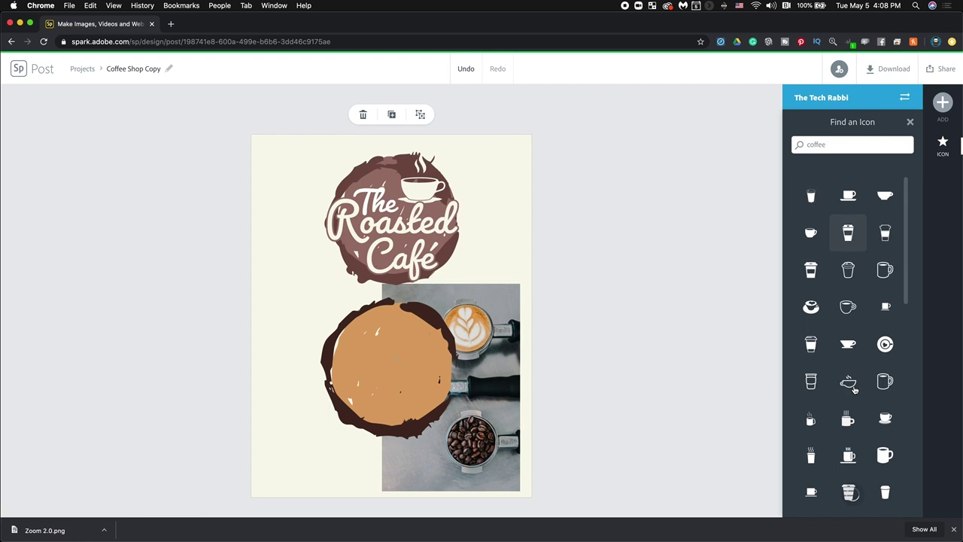
scroll(847, 305, down, 4)
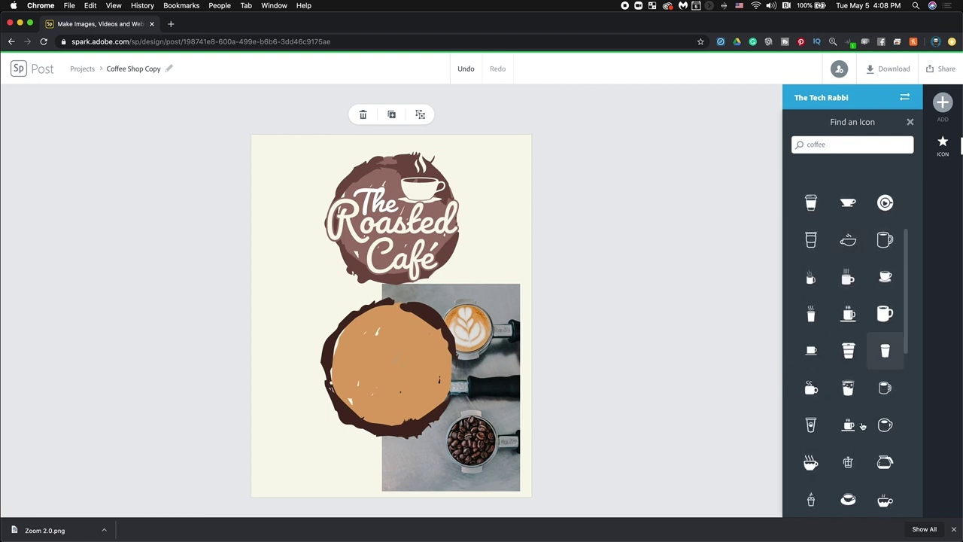
scroll(833, 421, down, 4)
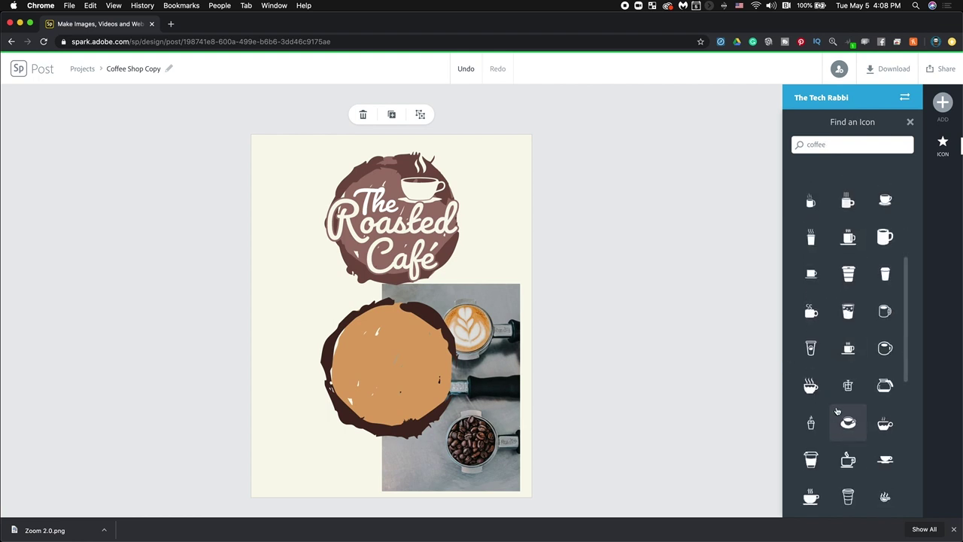
scroll(837, 411, down, 2)
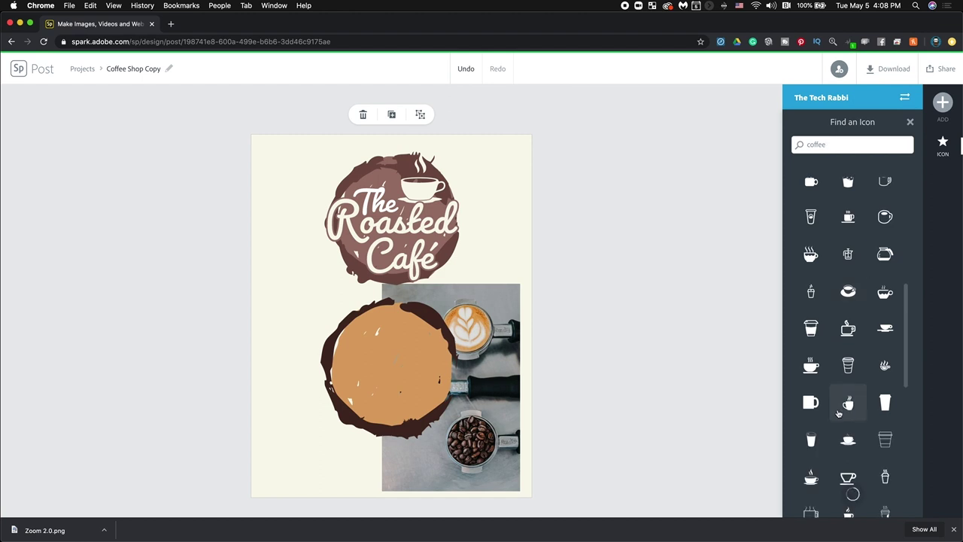
scroll(839, 413, down, 3)
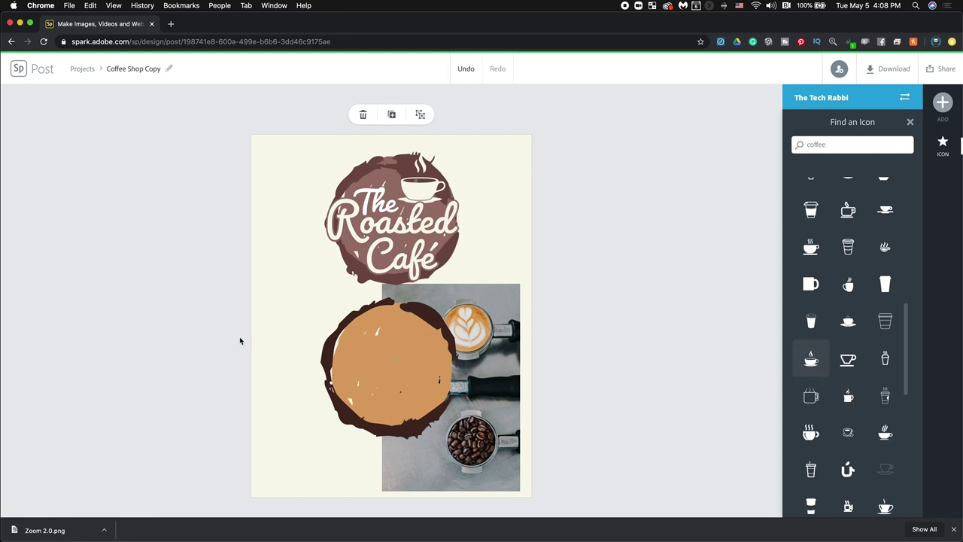
drag(310, 351, 311, 353)
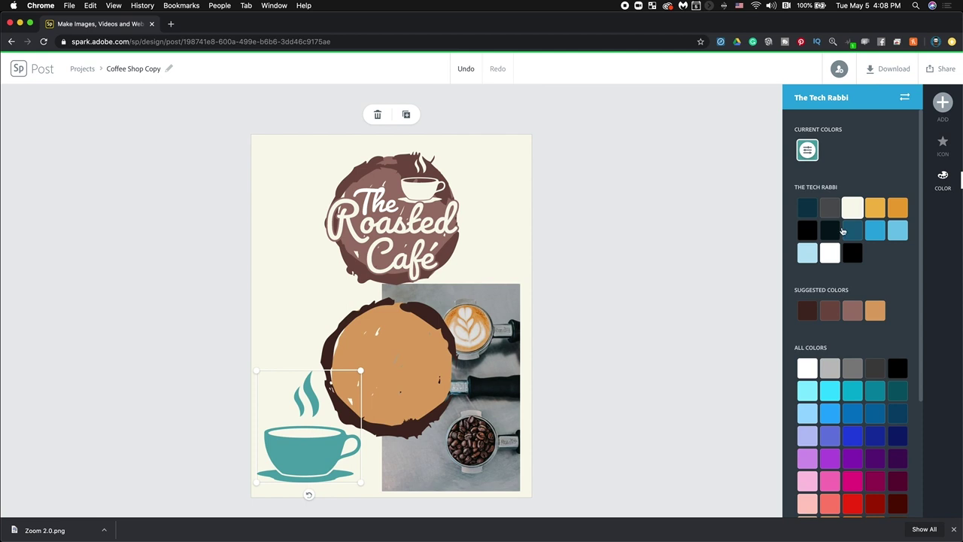
Make the cup icon cream and position it near the top of the tan circle.
click(849, 215)
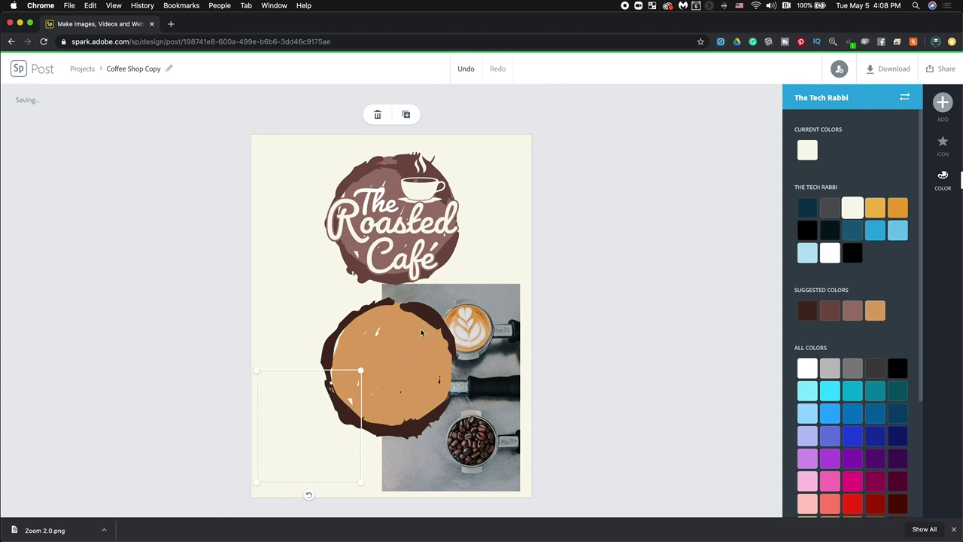
drag(360, 384, 418, 315)
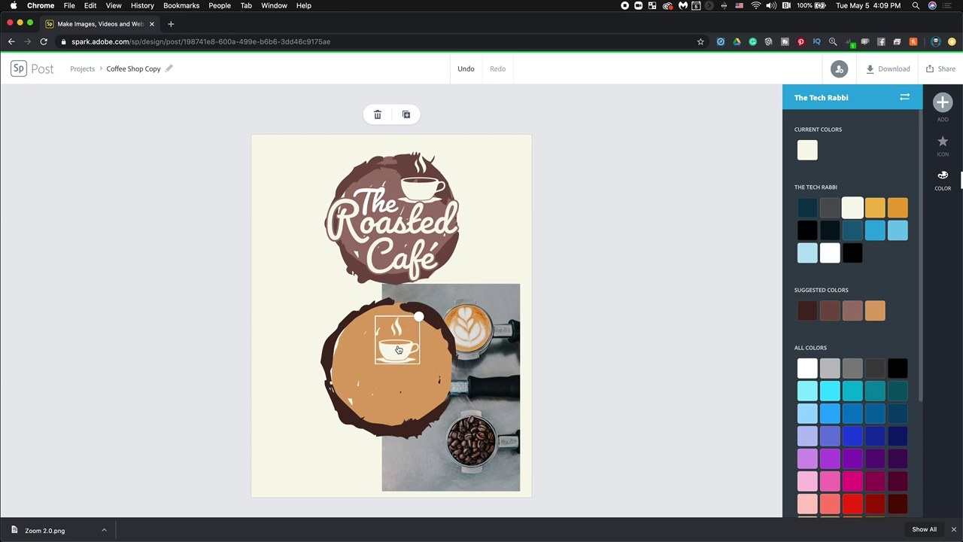
drag(399, 350, 420, 332)
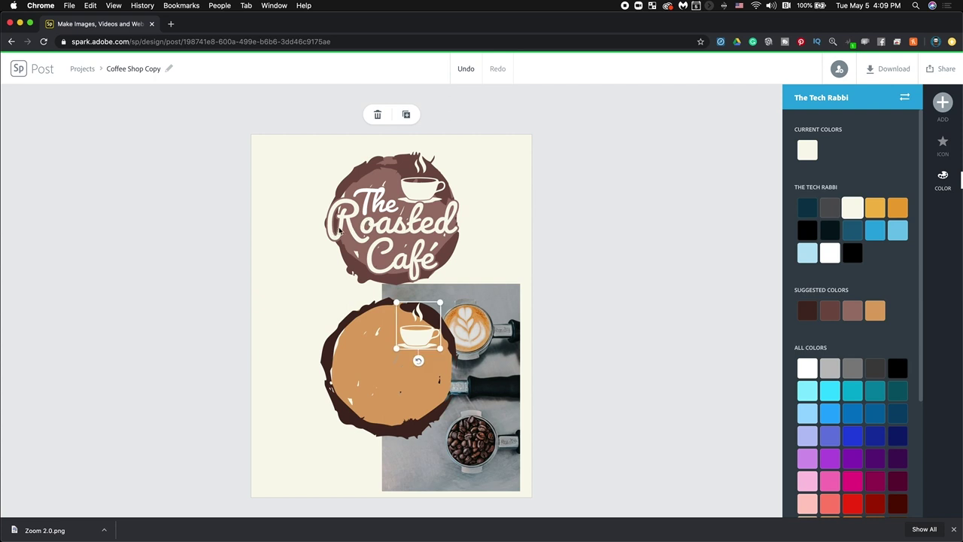
Add a blank text element and enter the word 'The'.
click(943, 102)
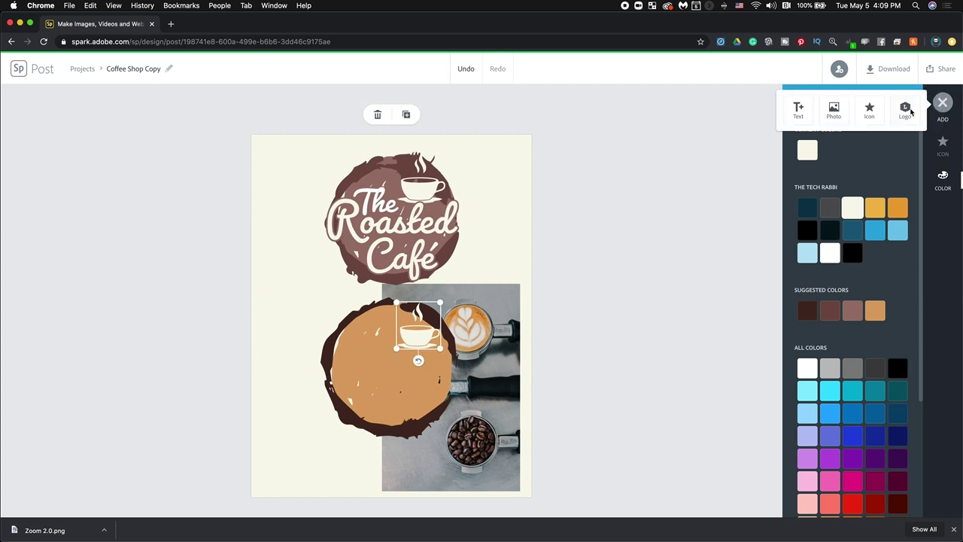
click(798, 111)
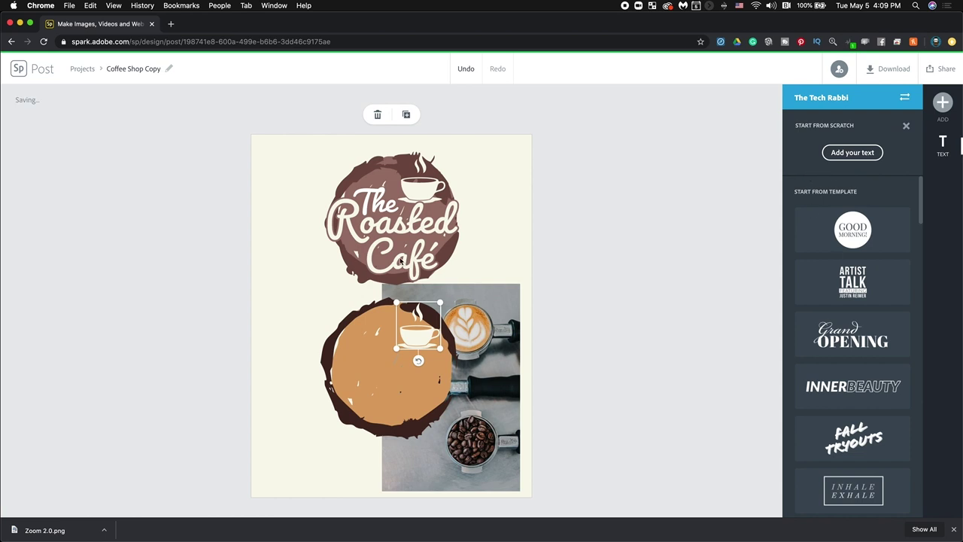
click(852, 152)
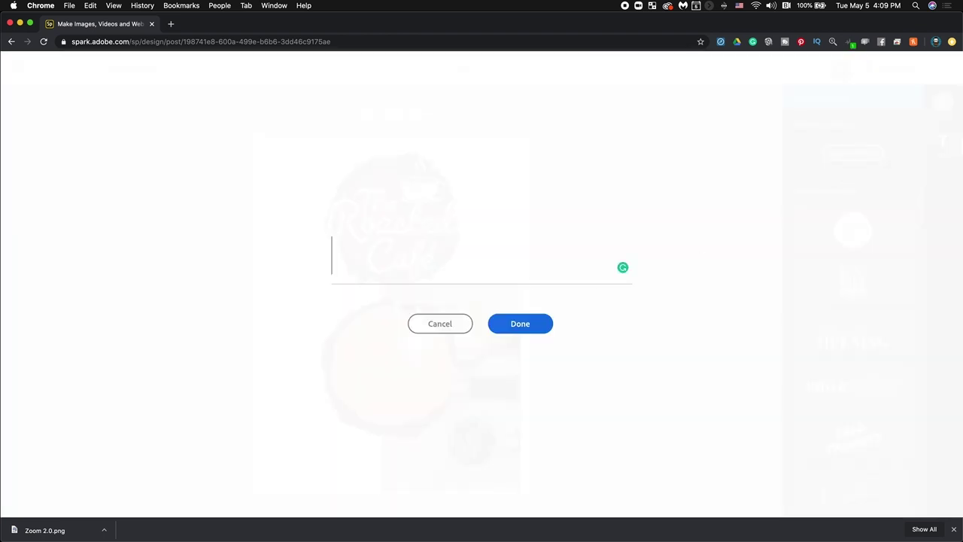
text(The)
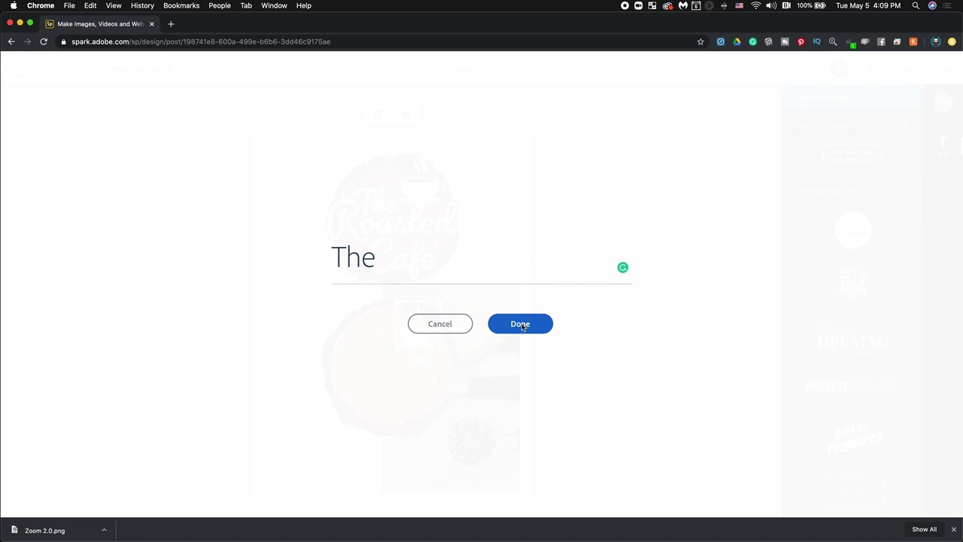
click(521, 324)
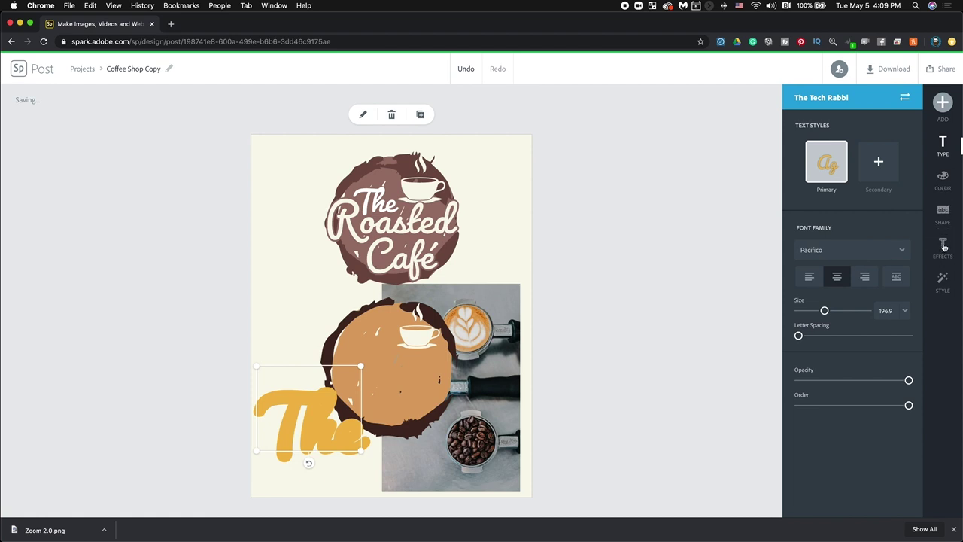
Try a transparent outline on 'The', revert to solid yellow, then show its colour palettes.
click(943, 246)
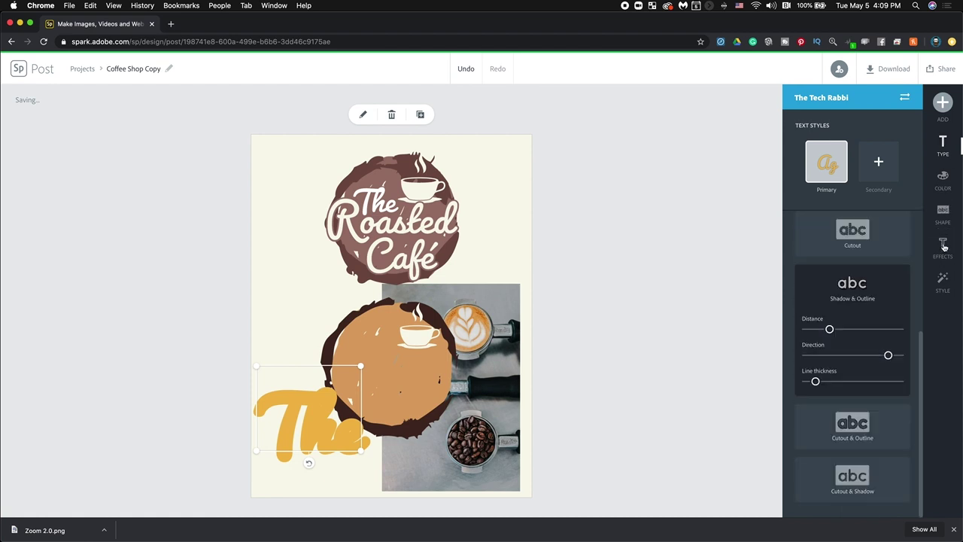
click(833, 296)
scroll(843, 295, up, 3)
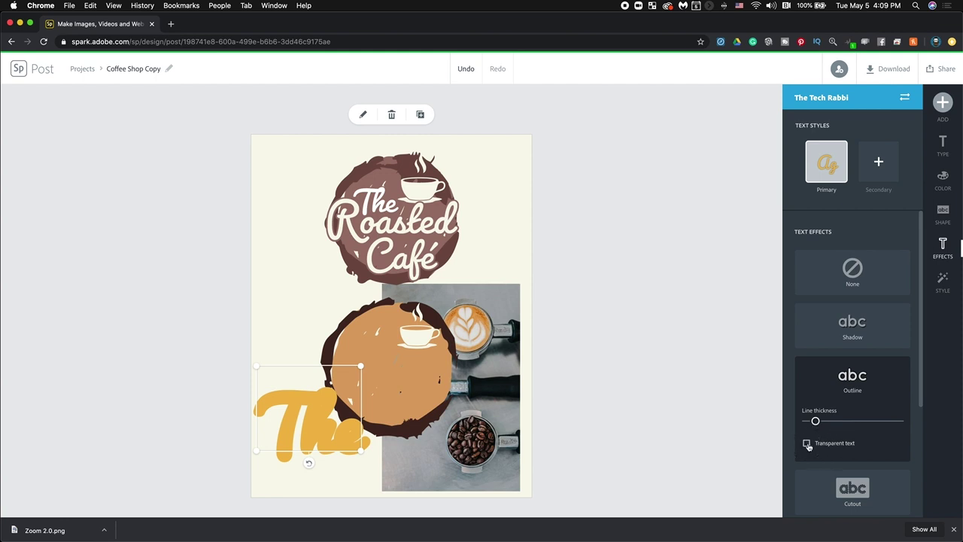
click(807, 444)
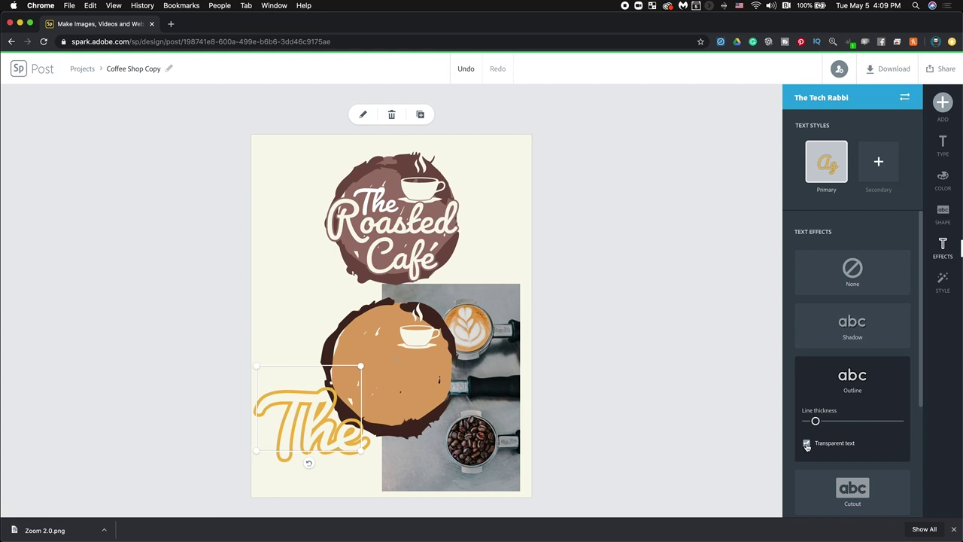
click(806, 444)
click(945, 176)
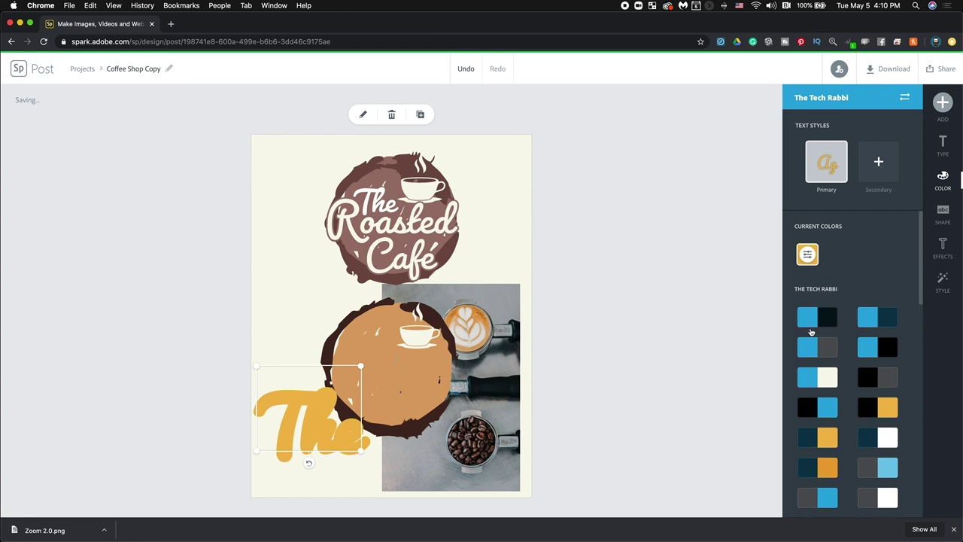
Make 'The' cream with a brown outline using the cup's sampled colour, and shrink it onto the circle.
click(814, 322)
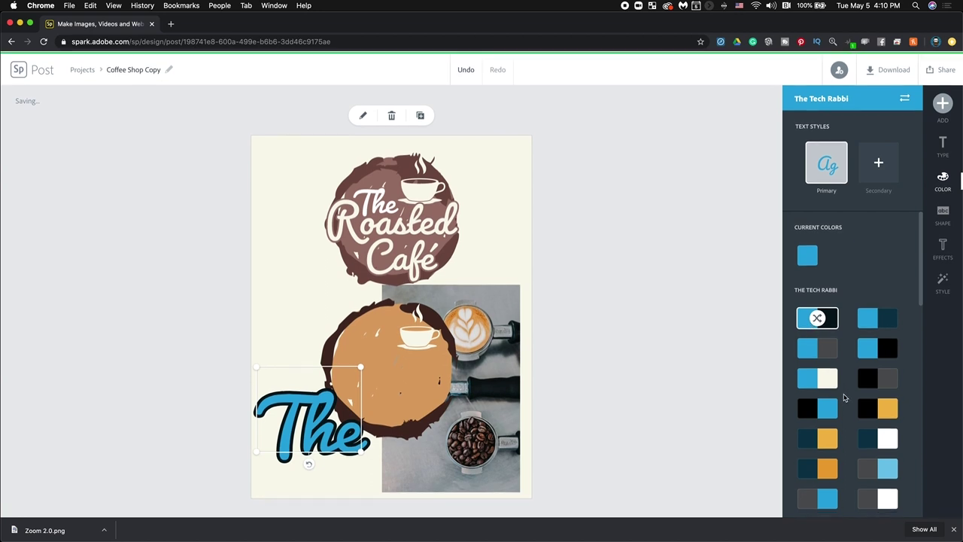
scroll(844, 395, down, 8)
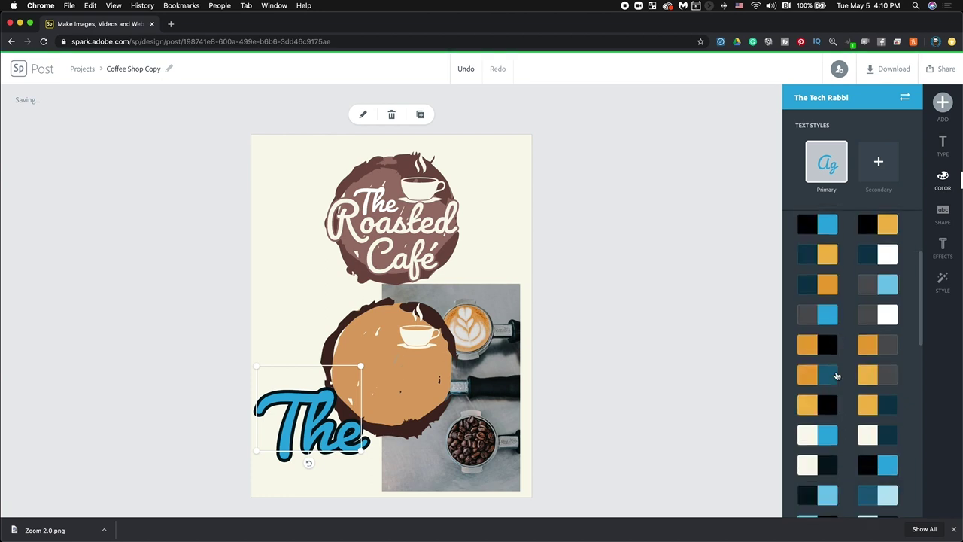
scroll(836, 375, down, 4)
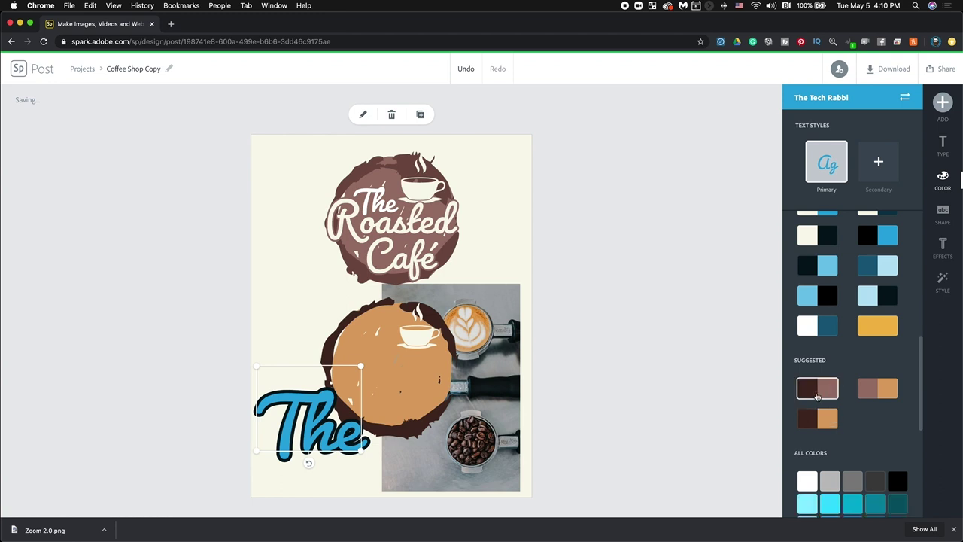
click(817, 396)
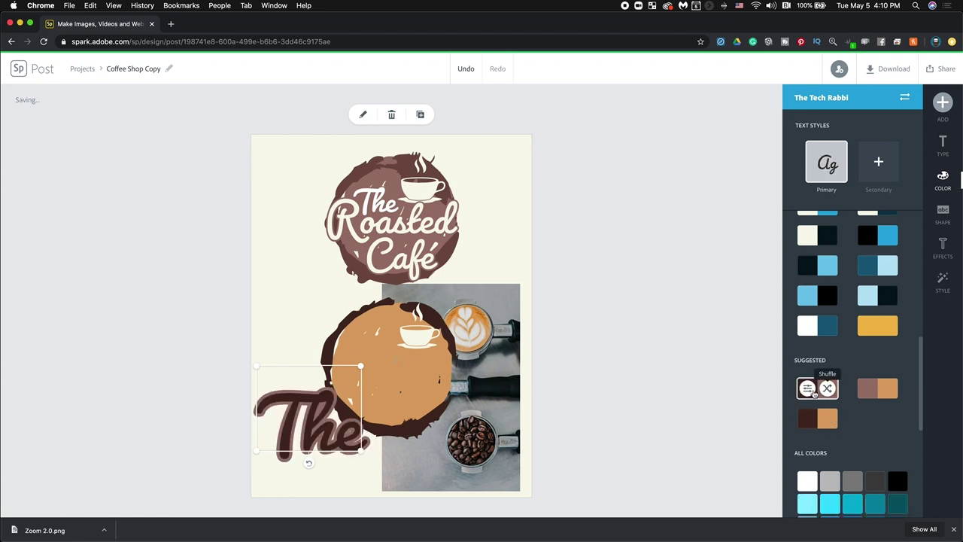
click(807, 389)
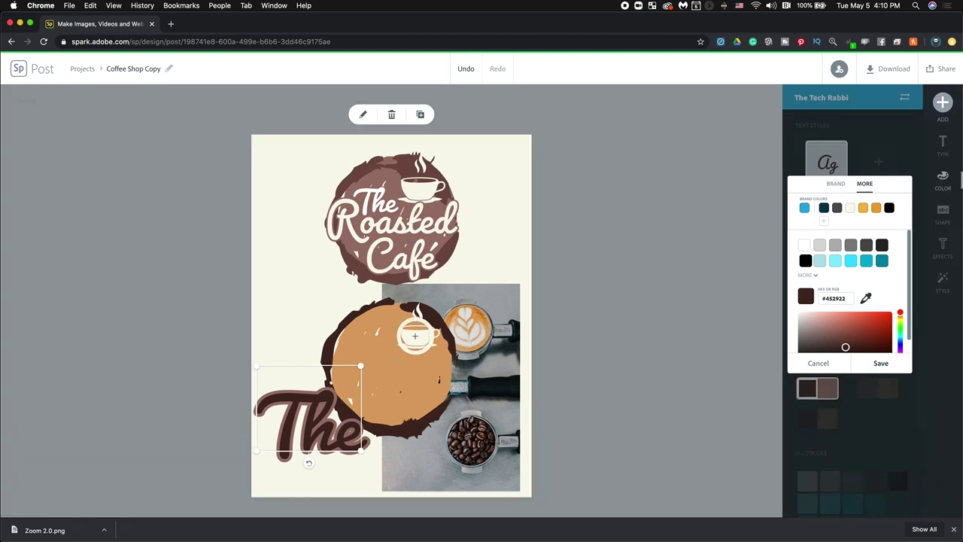
click(418, 339)
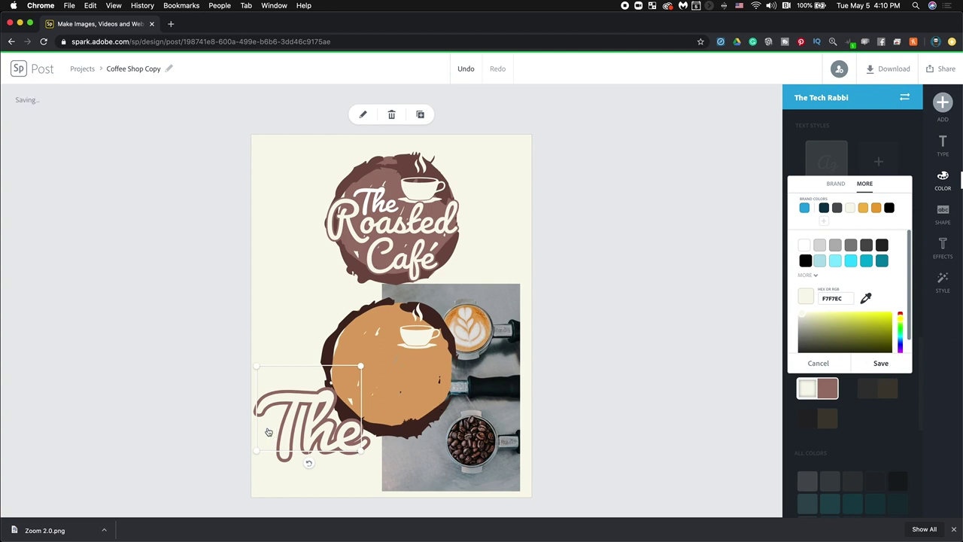
click(333, 393)
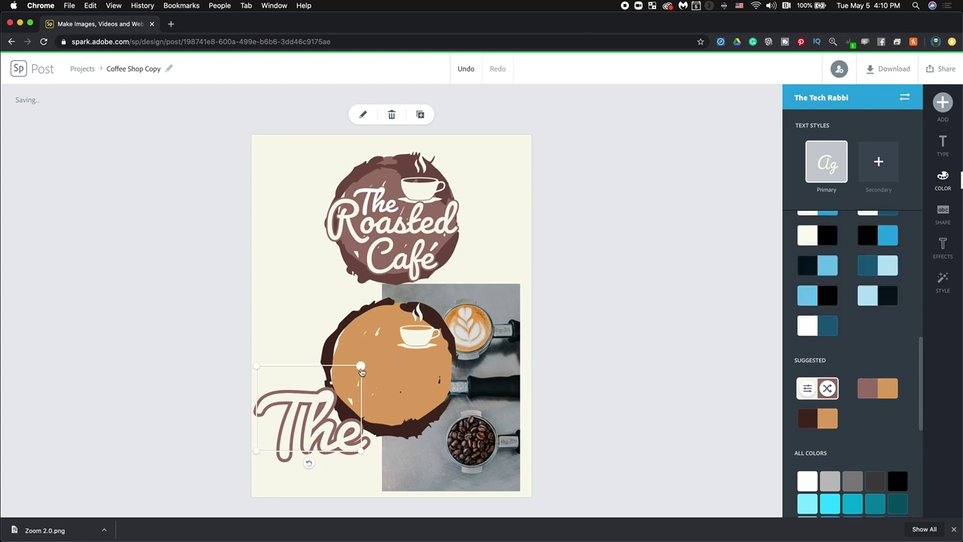
drag(337, 401, 369, 348)
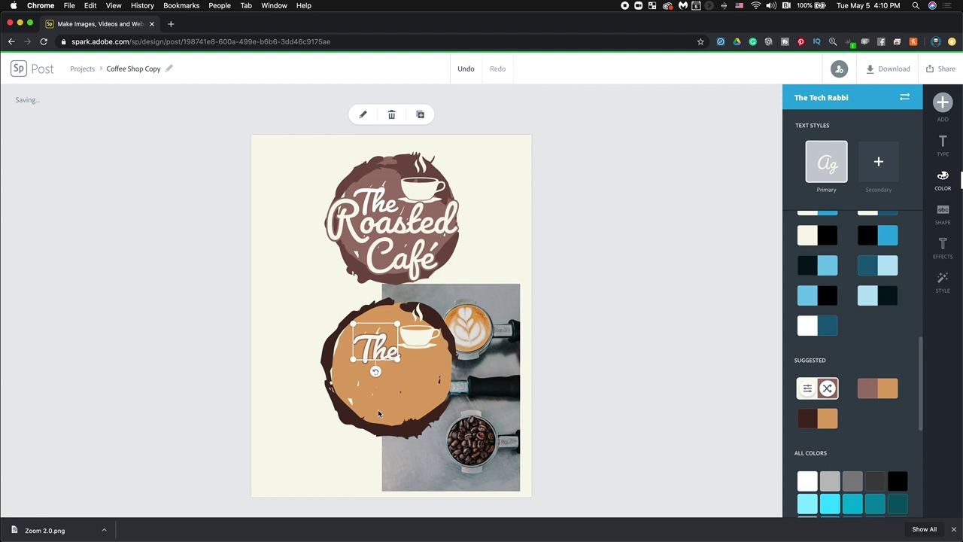
Select the orange circle icon inside the lower logo group.
click(403, 385)
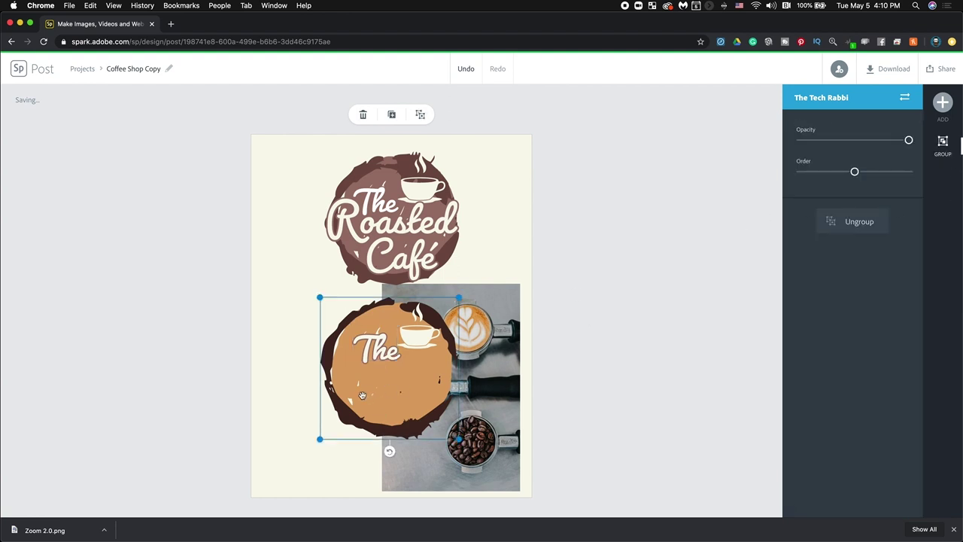
double_click(375, 391)
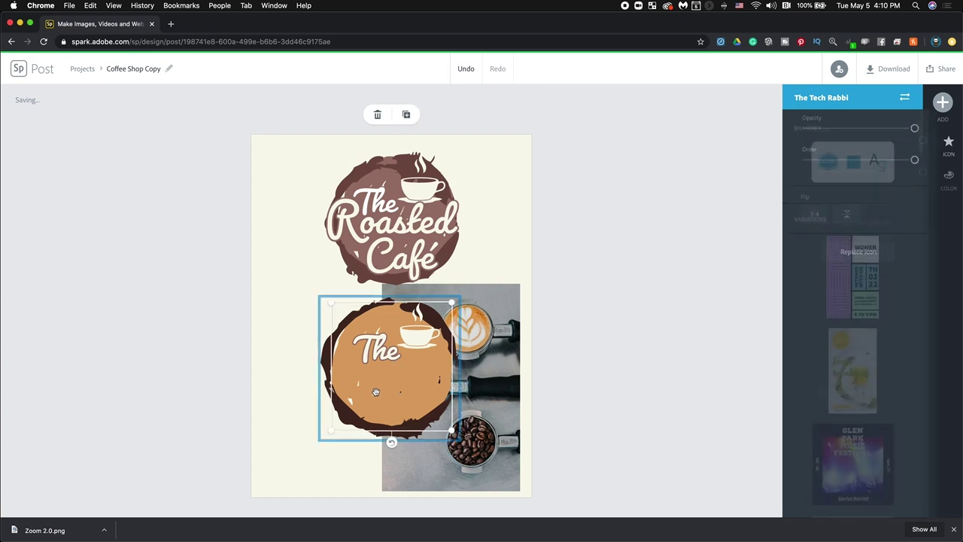
click(369, 399)
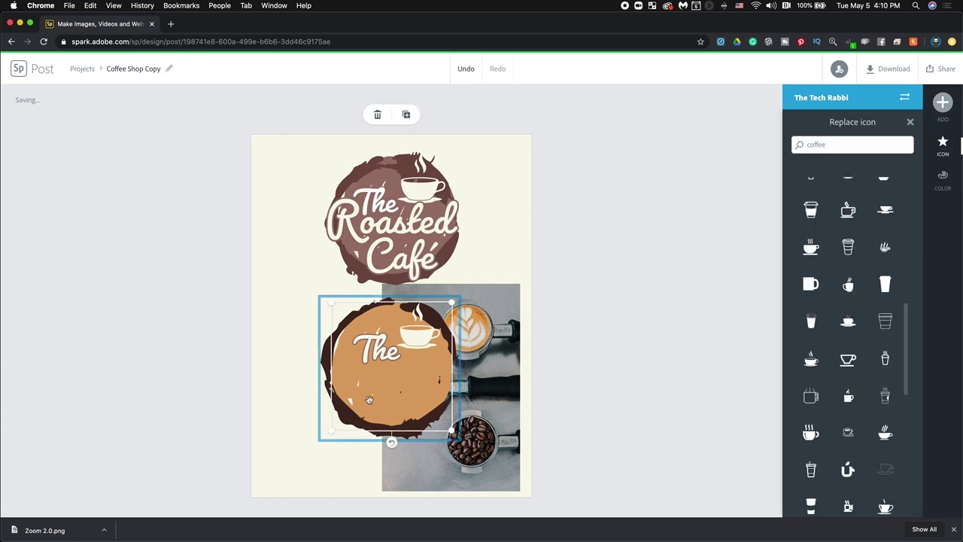
click(372, 390)
double_click(374, 388)
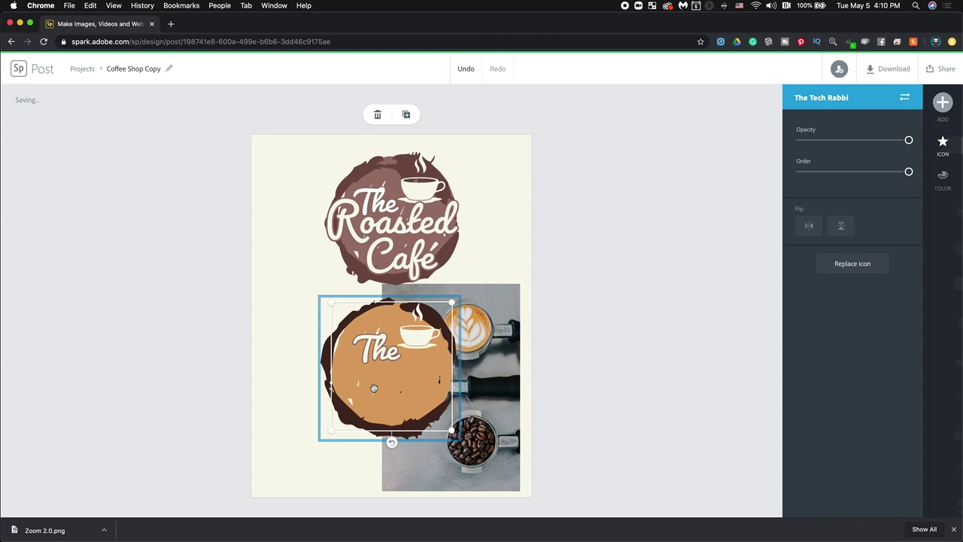
click(384, 389)
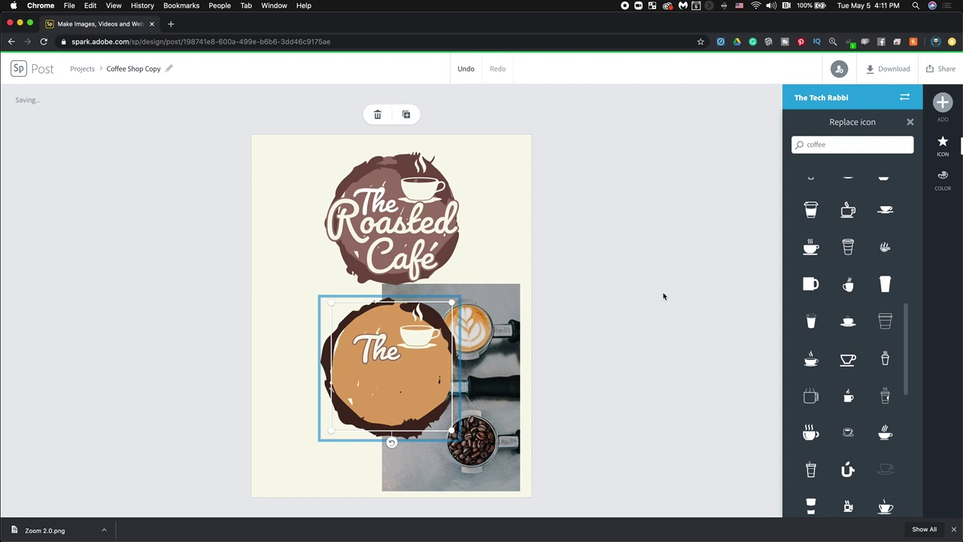
Recolour the circle to the top logo's muted brown using the eyedropper.
click(942, 179)
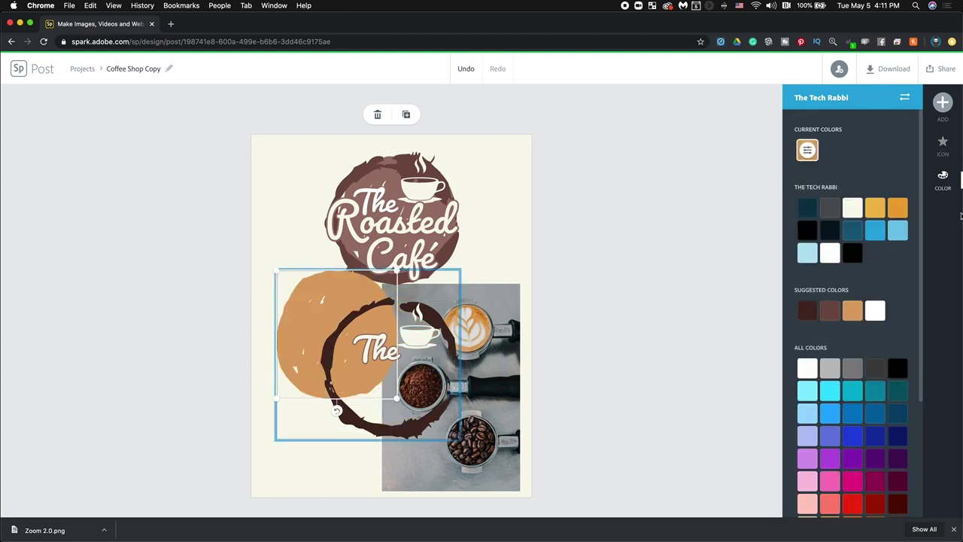
key(super+z)
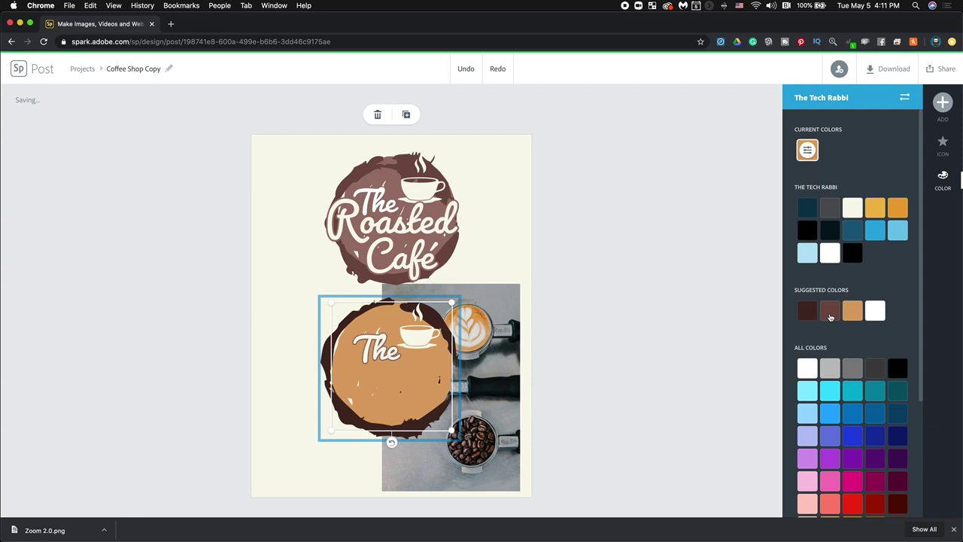
click(829, 317)
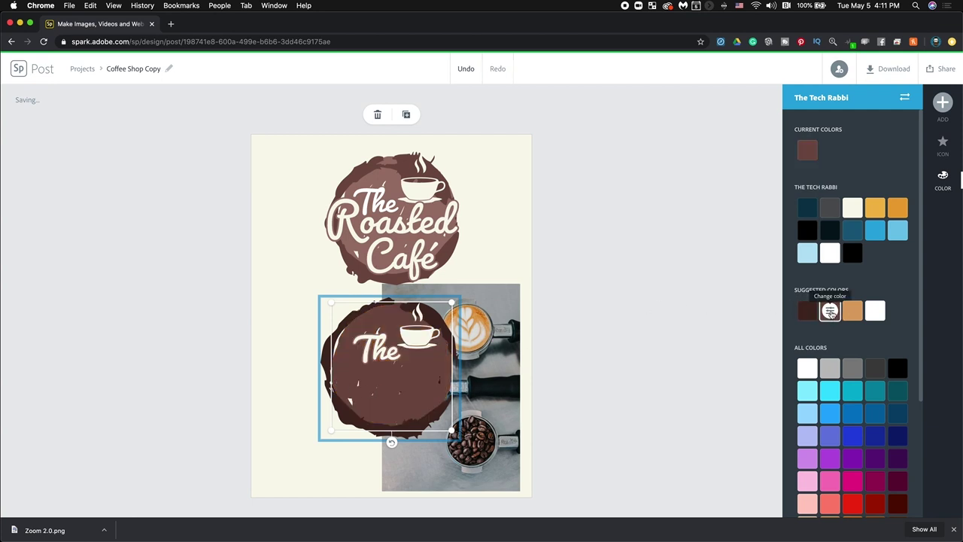
click(829, 312)
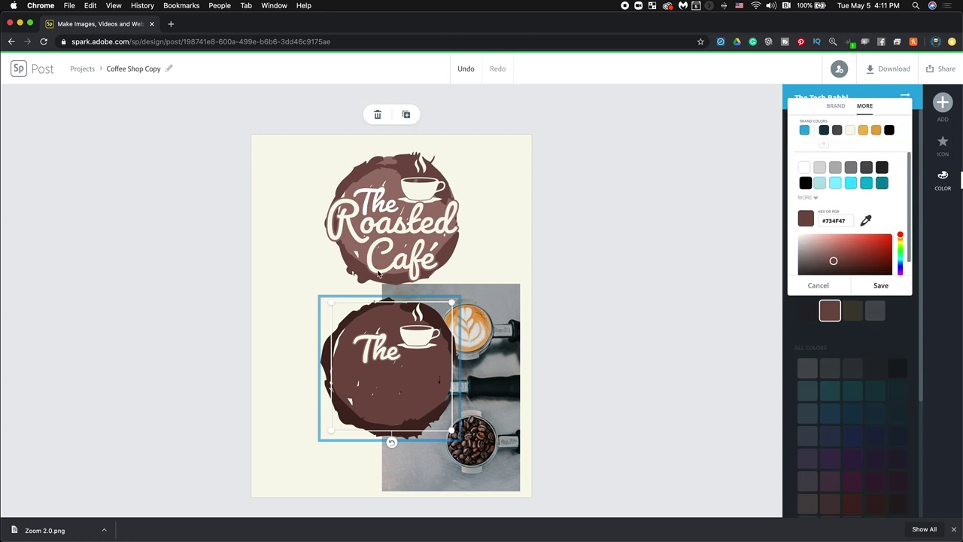
click(866, 221)
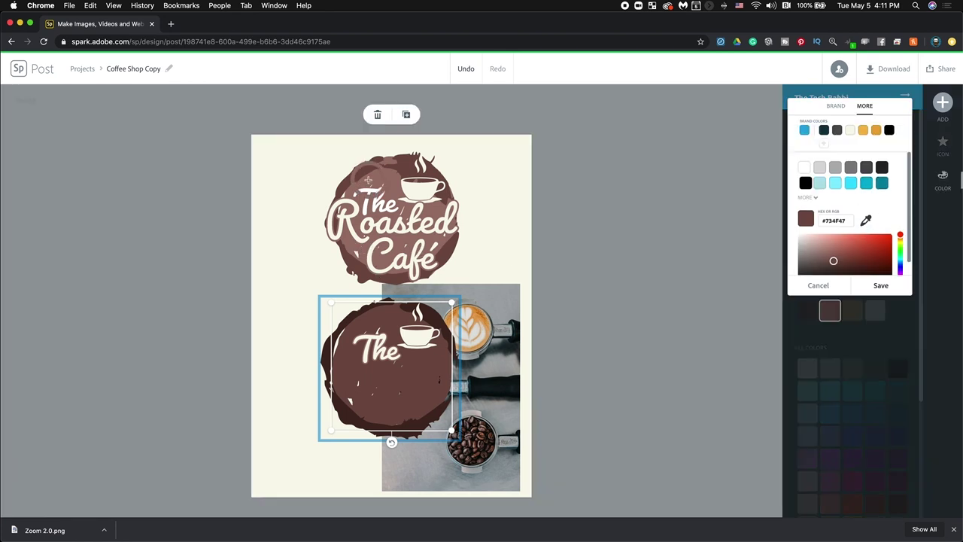
click(549, 468)
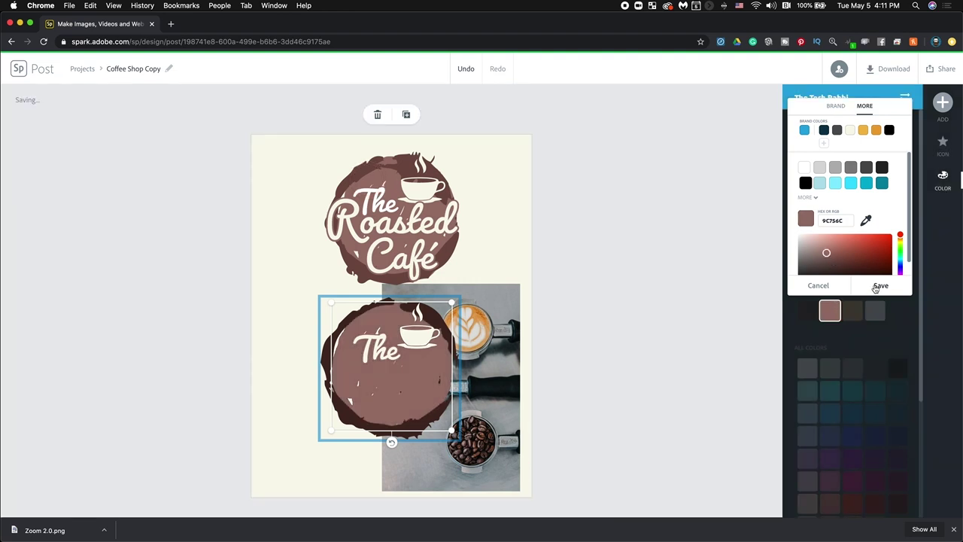
click(878, 285)
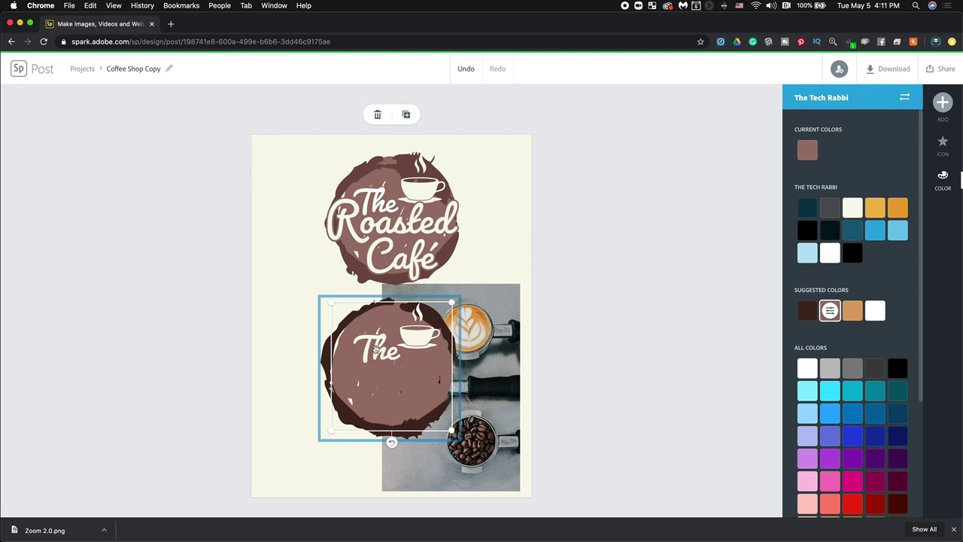
click(387, 350)
Edit the text so it reads 'The' with 'Roasted' on a second line.
click(380, 357)
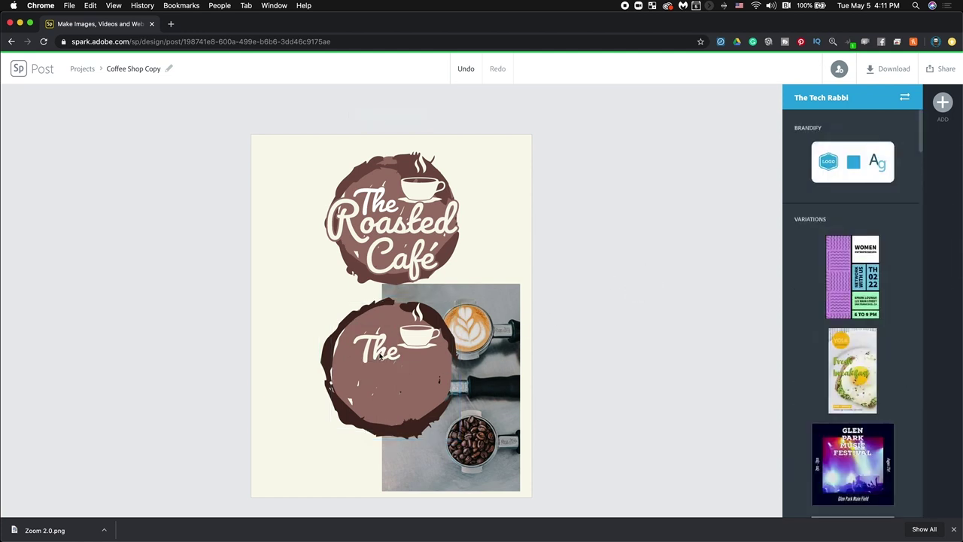
key(super+z)
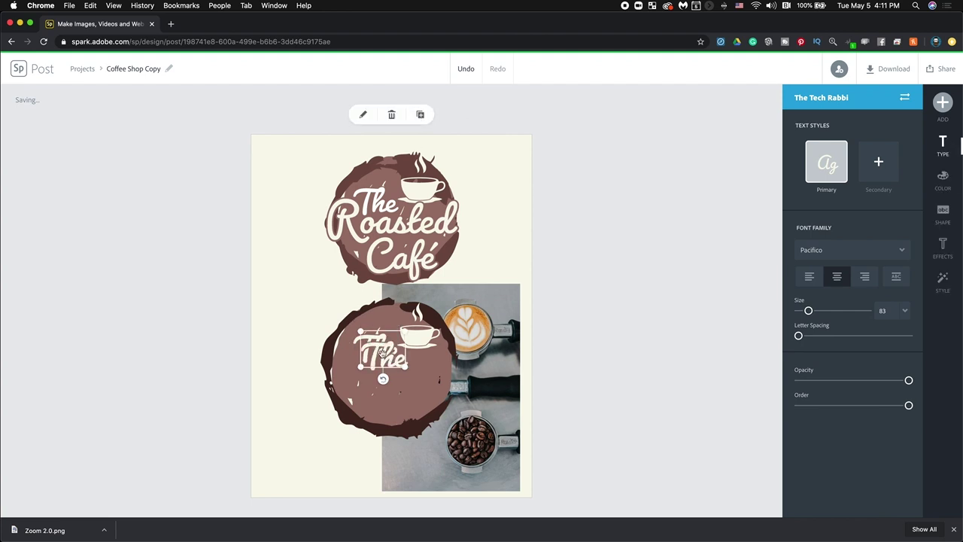
double_click(382, 353)
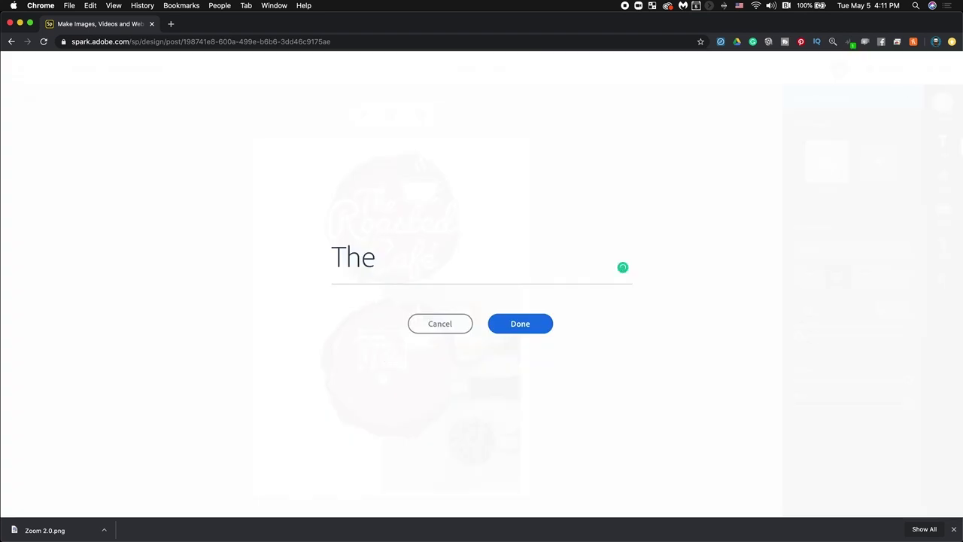
text(R)
key(BackSpace)
key(BackSpace)
key(BackSpace)
key(BackSpace)
text(Roasted)
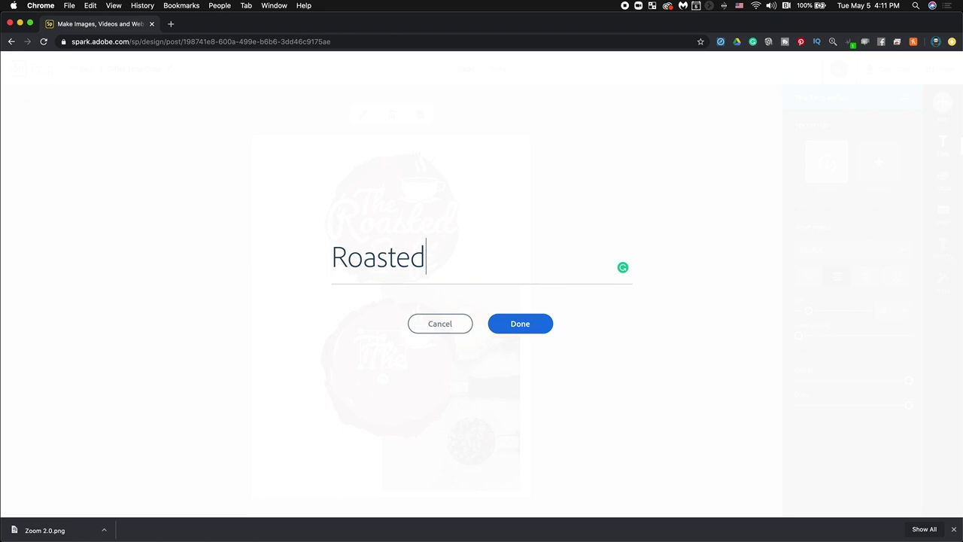
key(Return)
click(363, 355)
Widen 'The Roasted' across the circle and tilt the brown disc behind it.
click(327, 344)
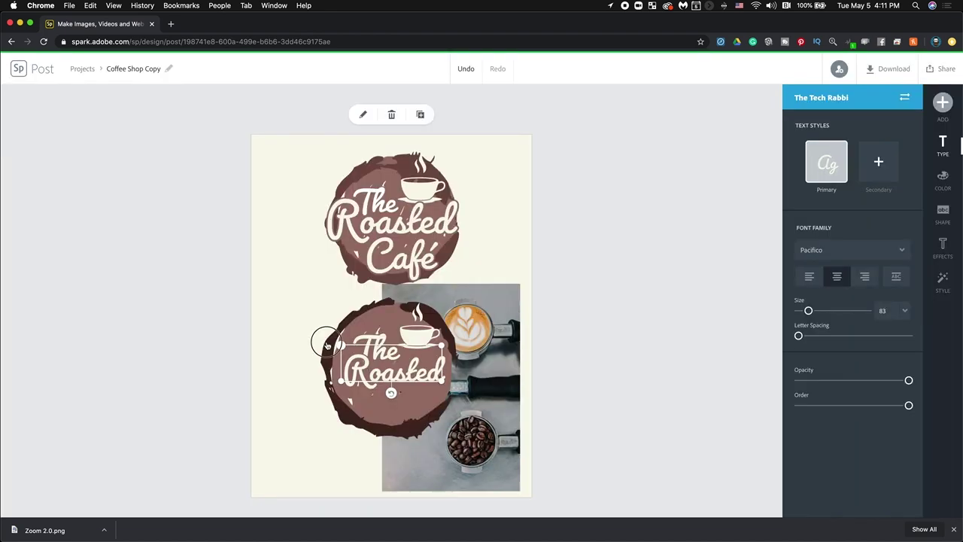
drag(327, 344, 320, 341)
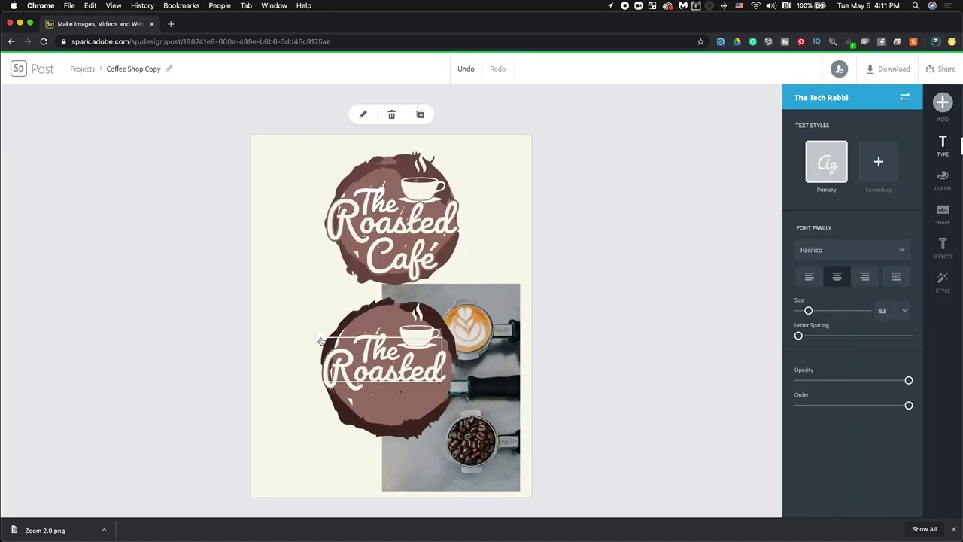
click(414, 434)
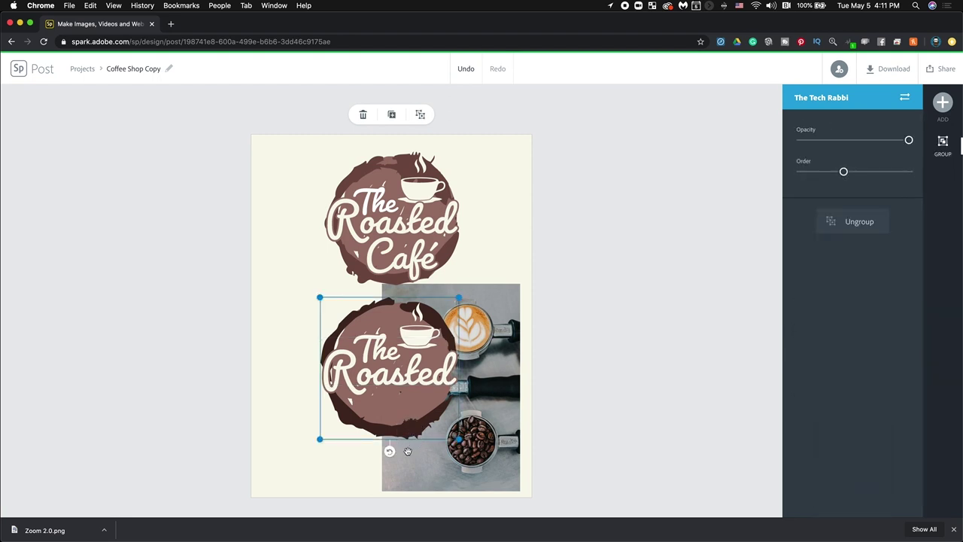
click(412, 431)
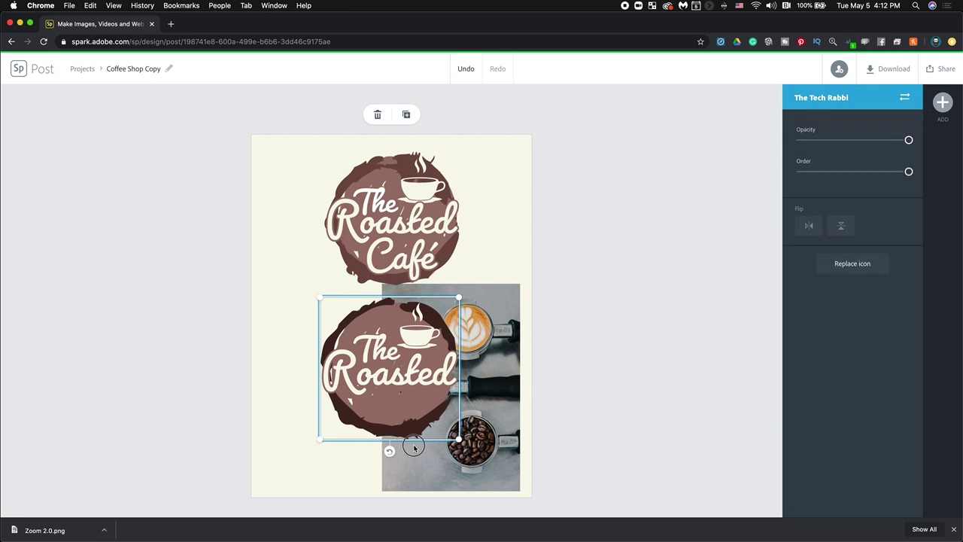
drag(418, 447, 425, 442)
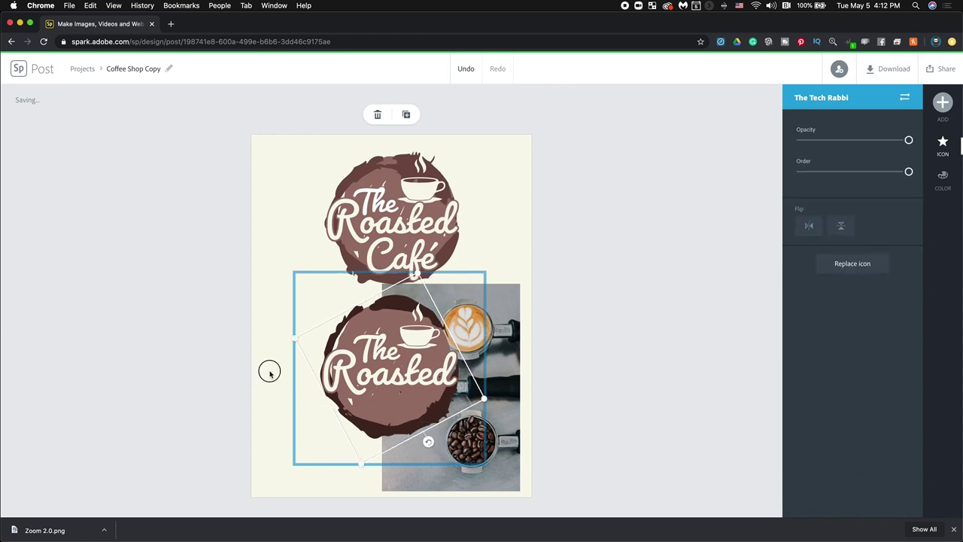
Duplicate the text and change the copy to 'Café' beneath 'The Roasted'.
click(361, 388)
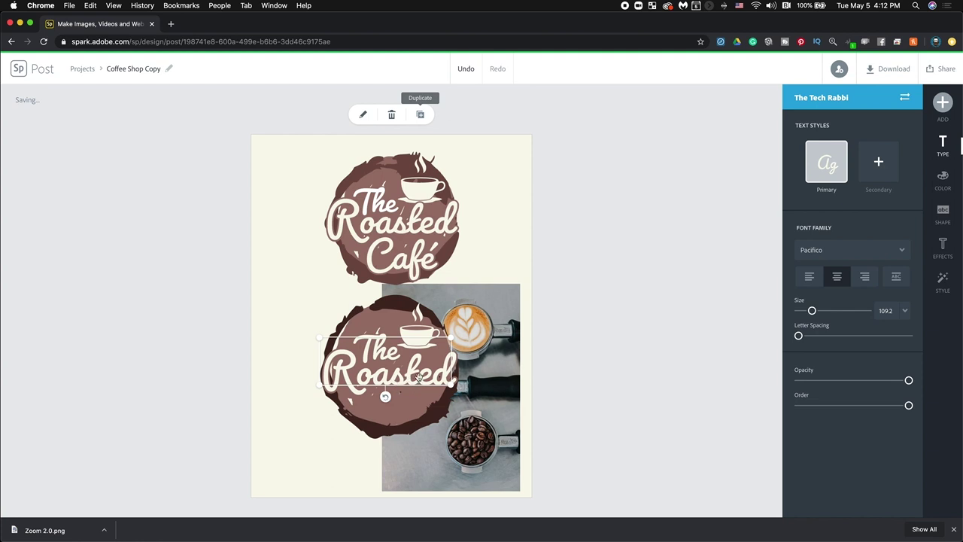
key(super+d)
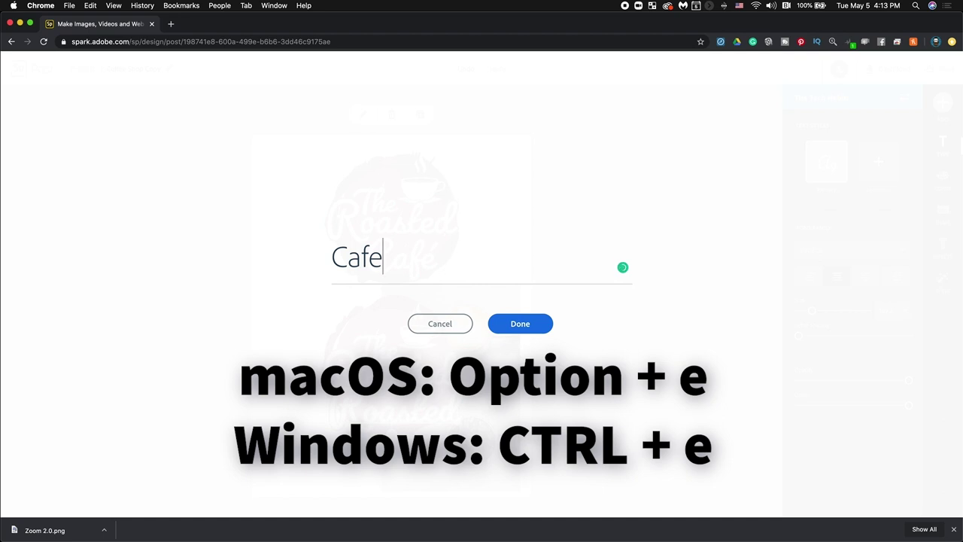
key(BackSpace)
key(alt+e)
text(e)
click(521, 331)
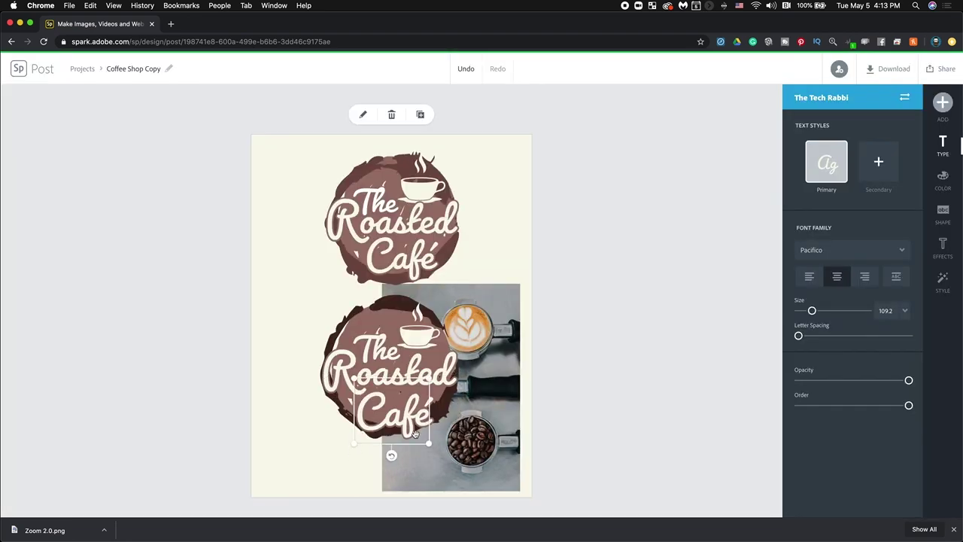
Shrink 'Café', nudge 'The Roasted' upward, and enlarge the cup icon.
drag(424, 445, 412, 432)
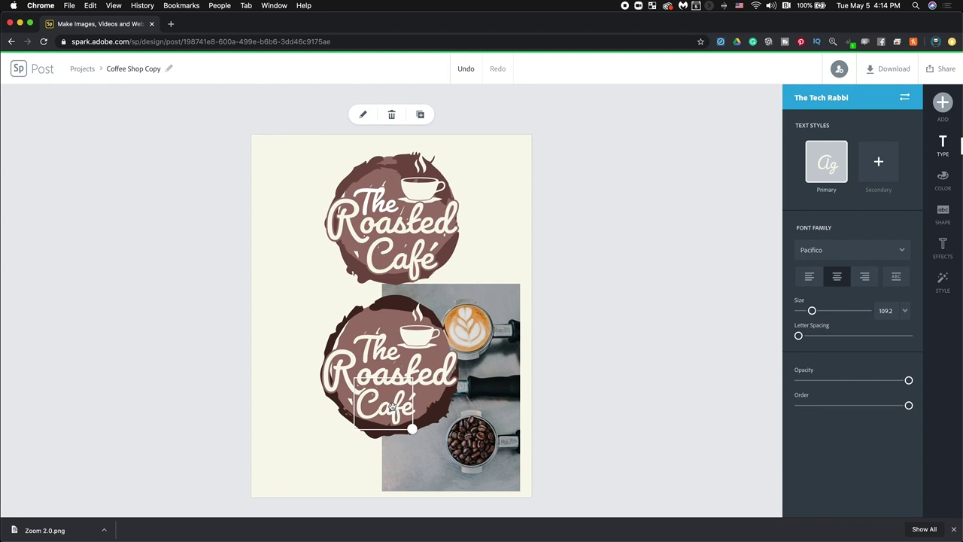
click(337, 374)
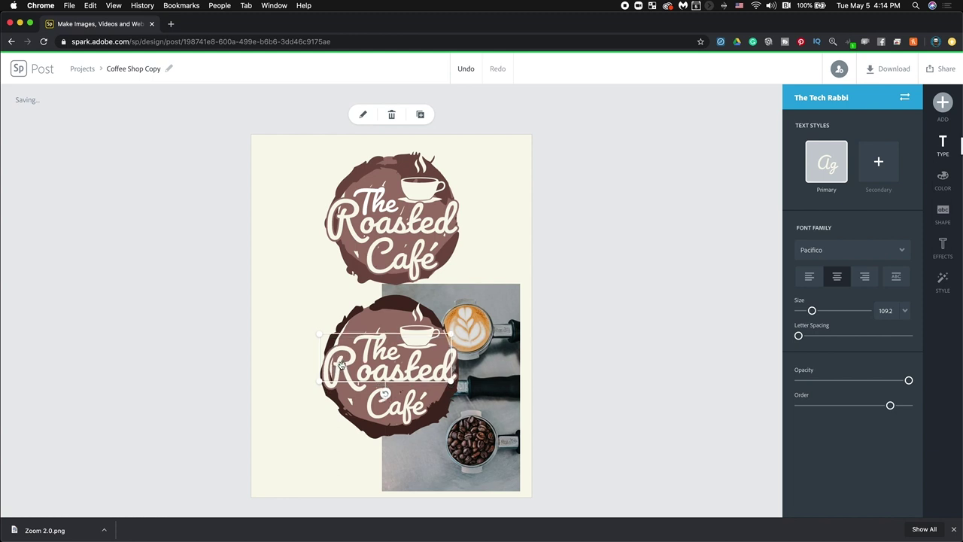
click(340, 364)
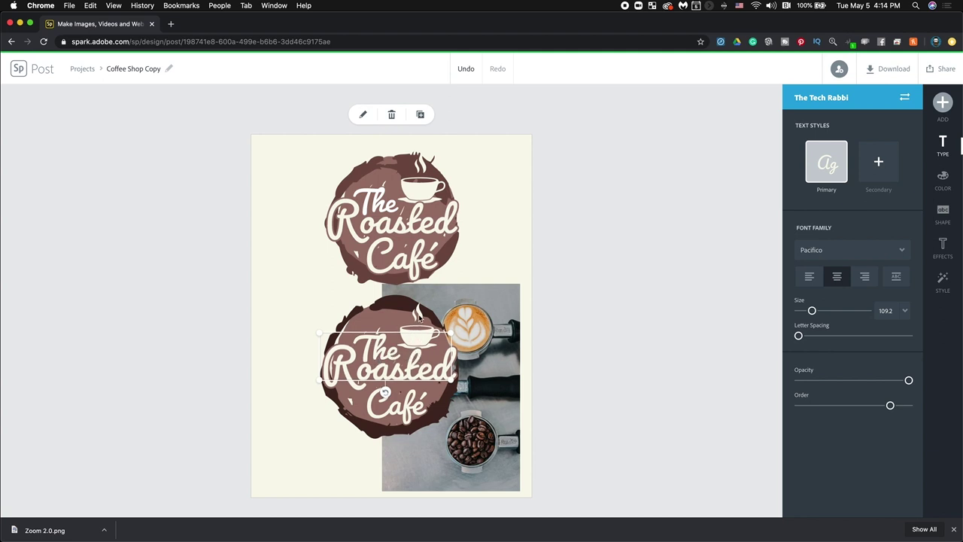
click(420, 316)
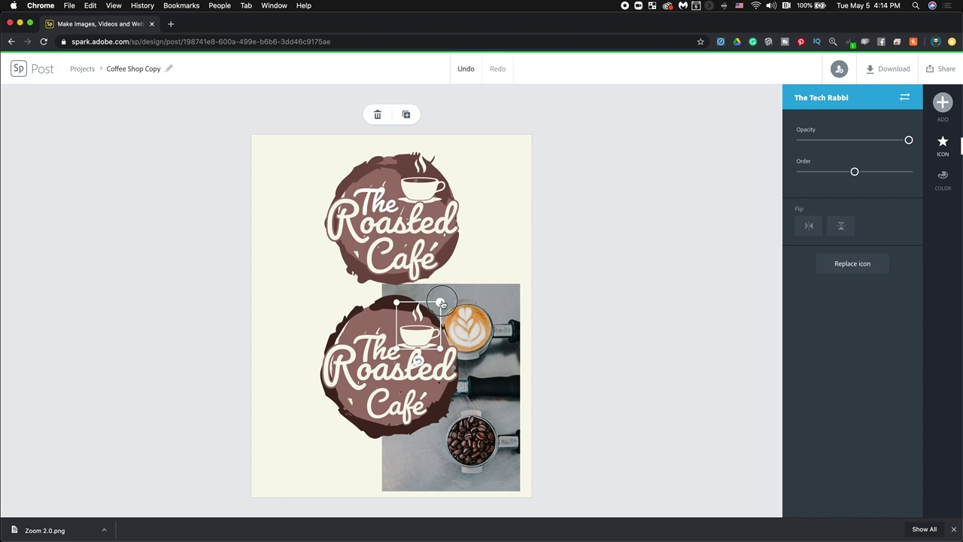
drag(442, 303, 442, 300)
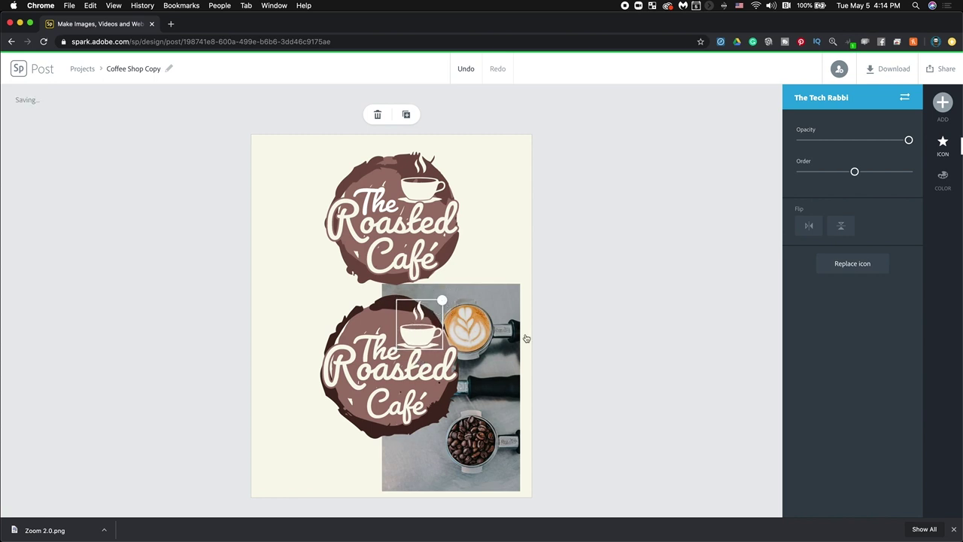
Send the text back, make 'The' slightly smaller, and delete the coffee photo behind the logo.
click(367, 352)
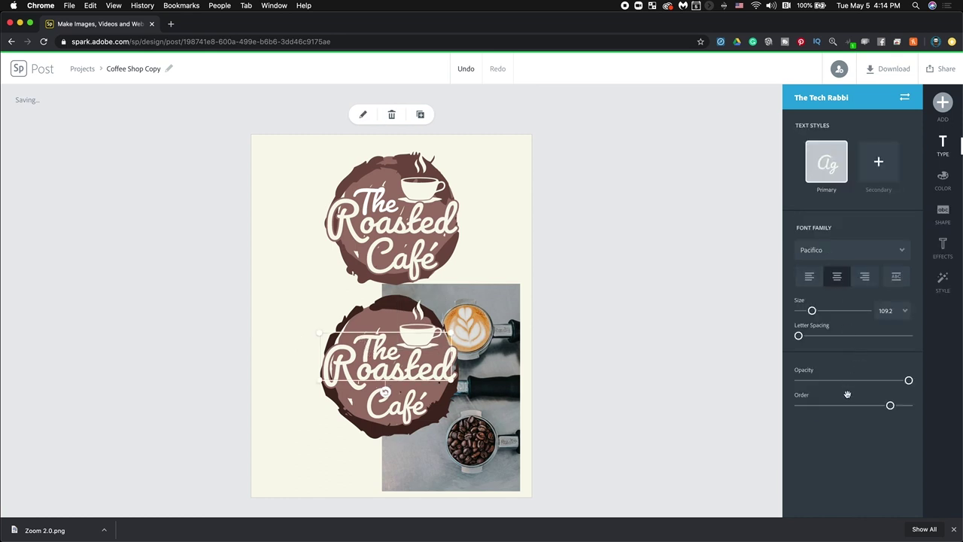
click(833, 407)
drag(886, 405, 836, 409)
click(377, 352)
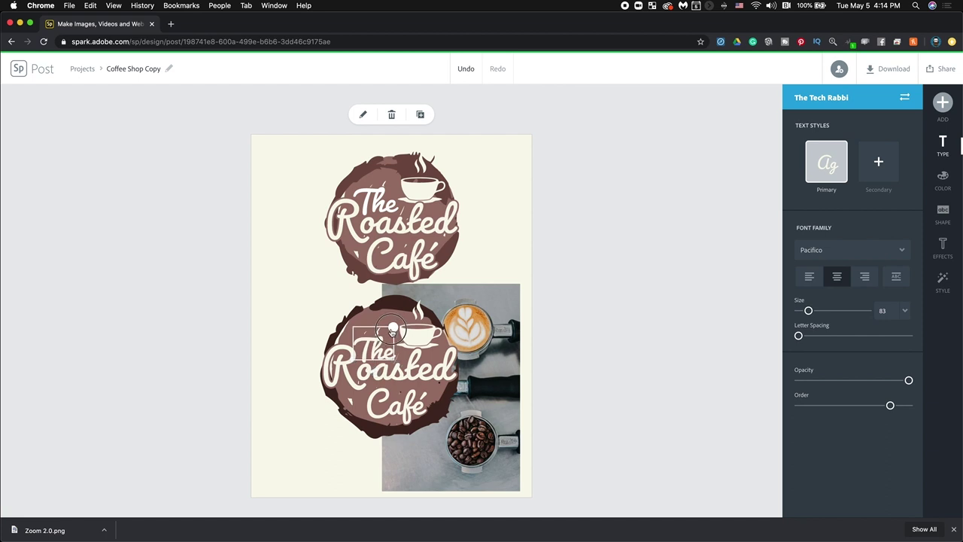
click(392, 328)
drag(391, 328, 372, 371)
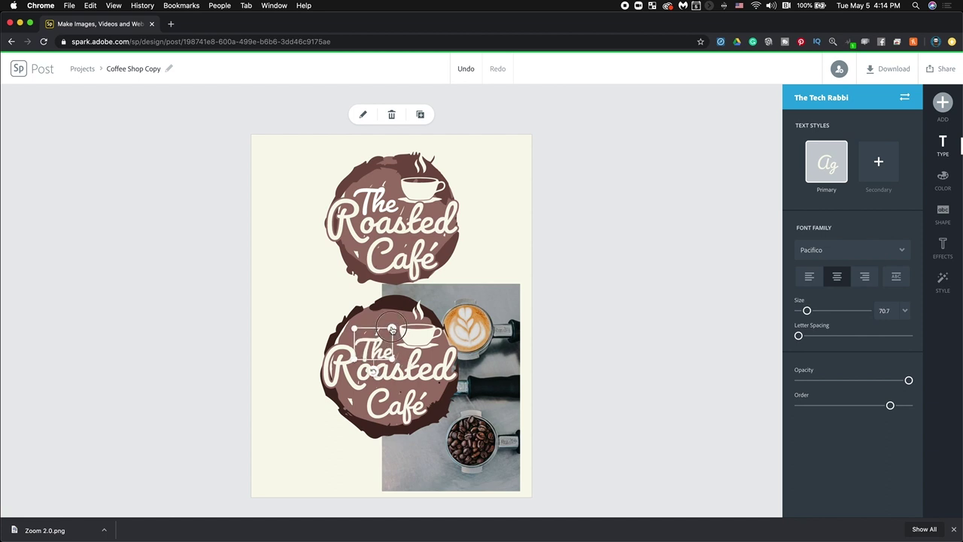
click(392, 329)
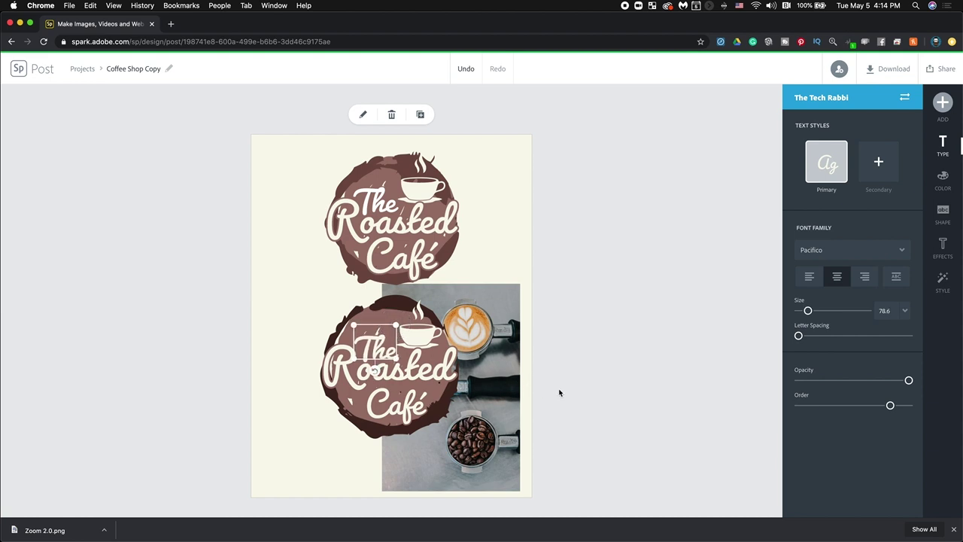
click(496, 417)
key(Delete)
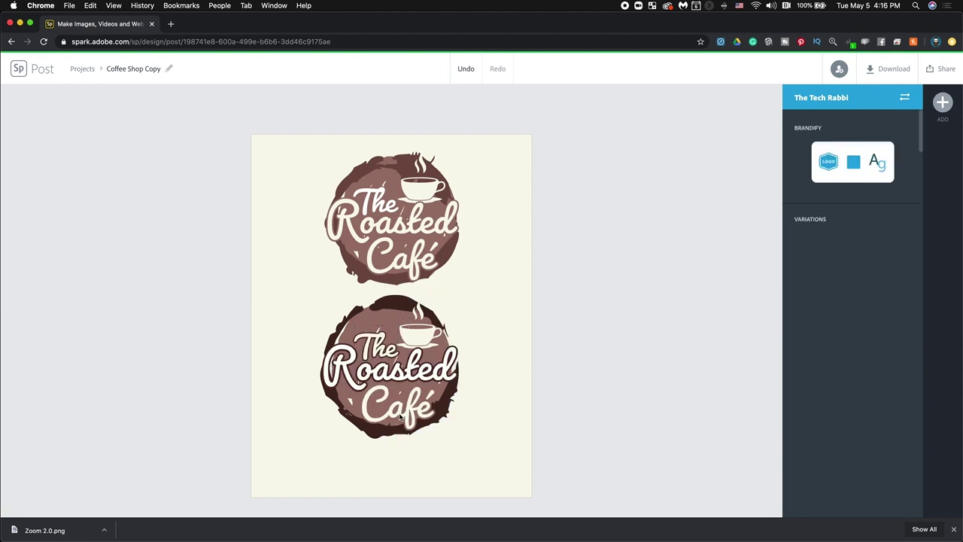
Apply the dark brown #452922 suggested colour pair to the lower logo's 'Café' text.
click(400, 417)
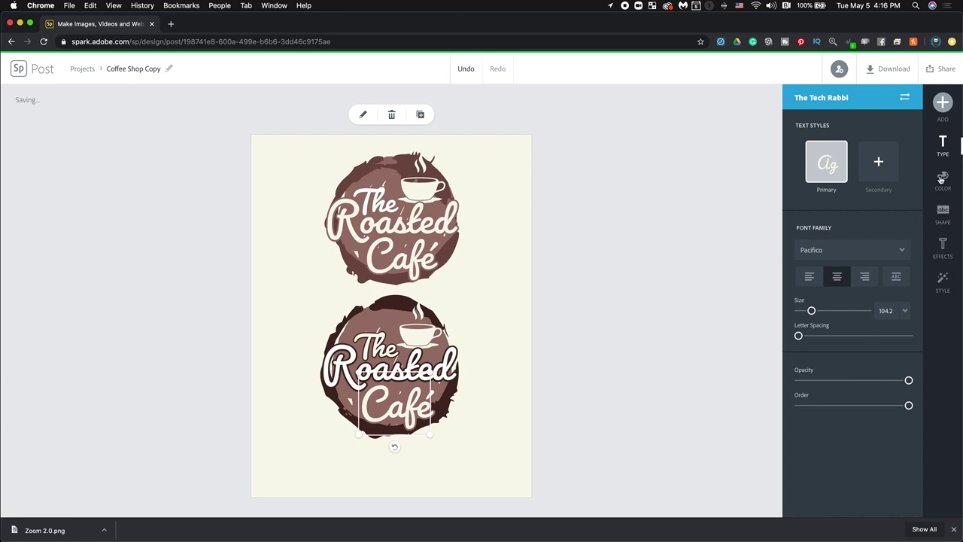
click(315, 464)
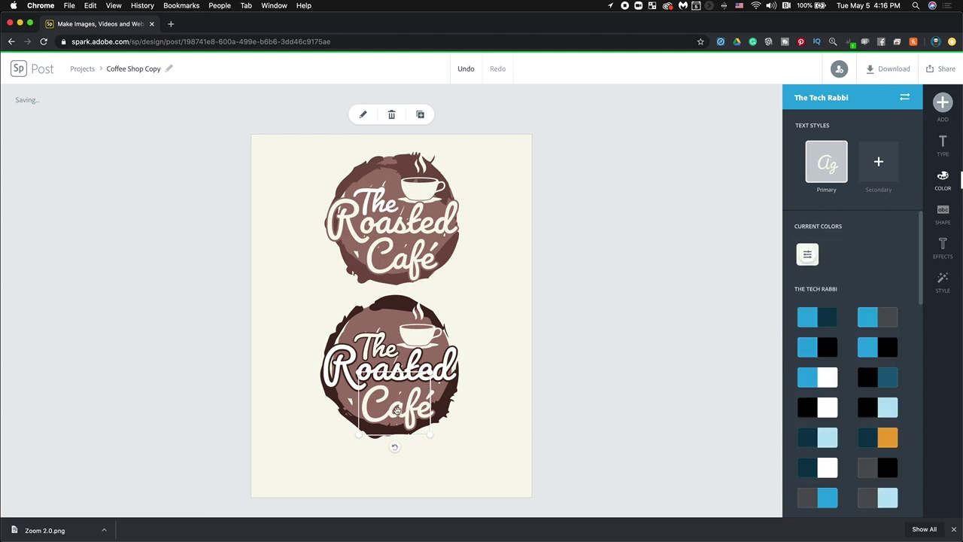
click(831, 405)
scroll(829, 397, down, 5)
click(877, 272)
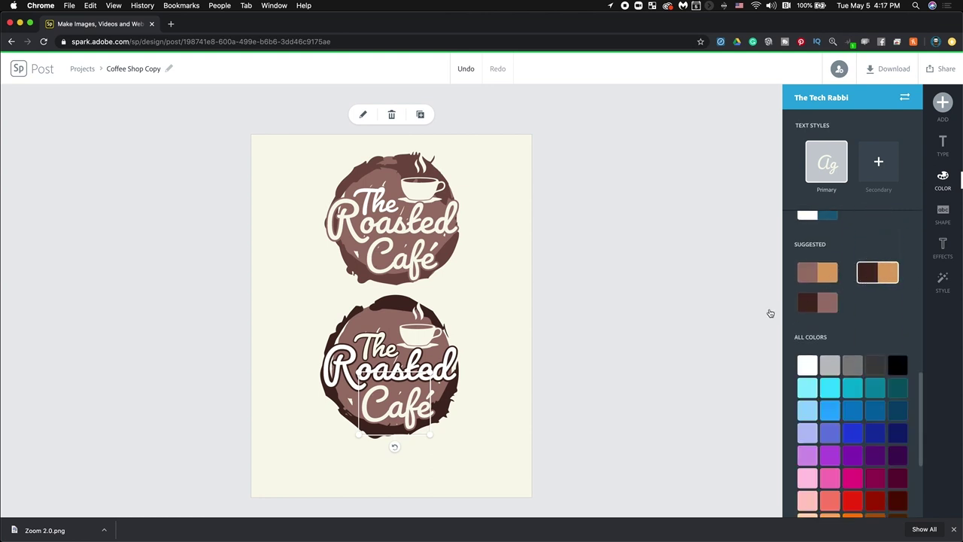
click(820, 301)
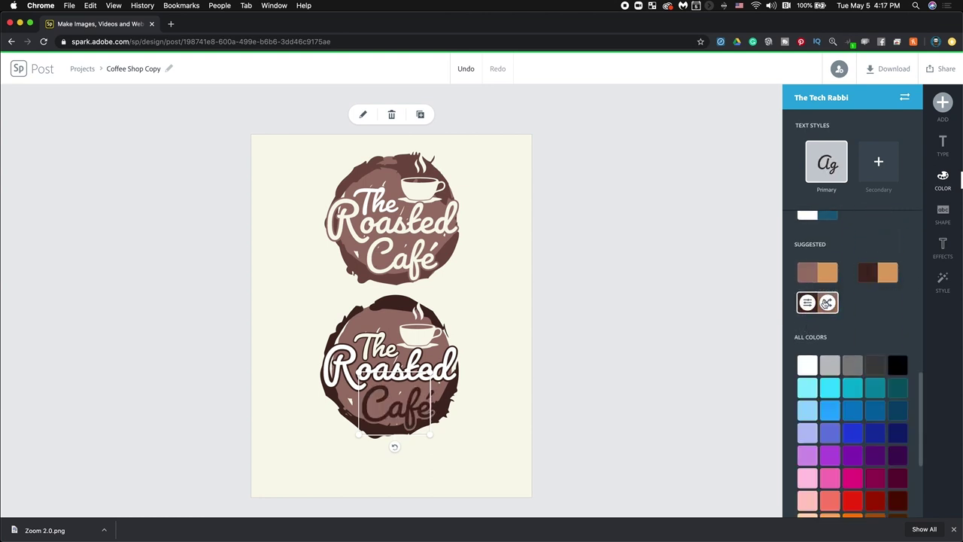
Change the pair's second colour to cream #F7F7EC and save it.
click(806, 303)
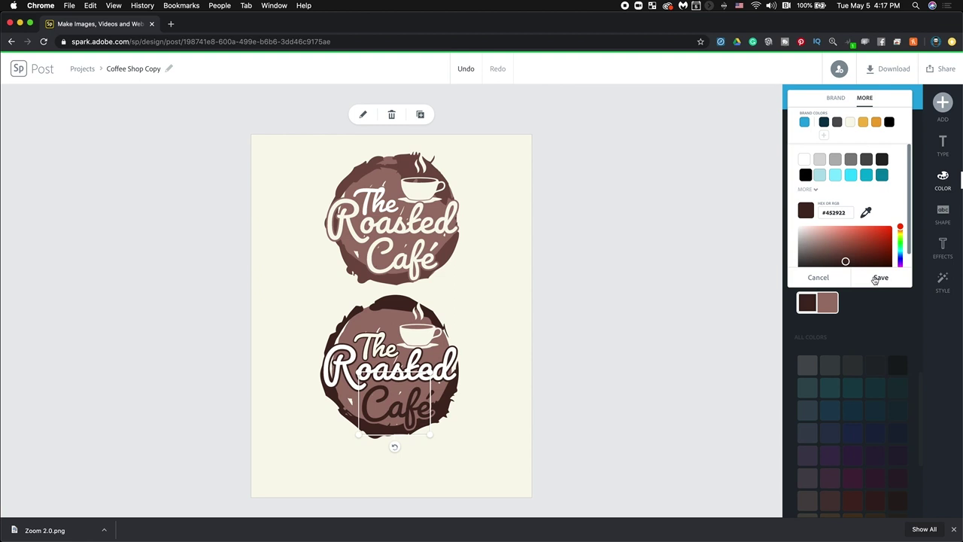
click(850, 122)
click(881, 284)
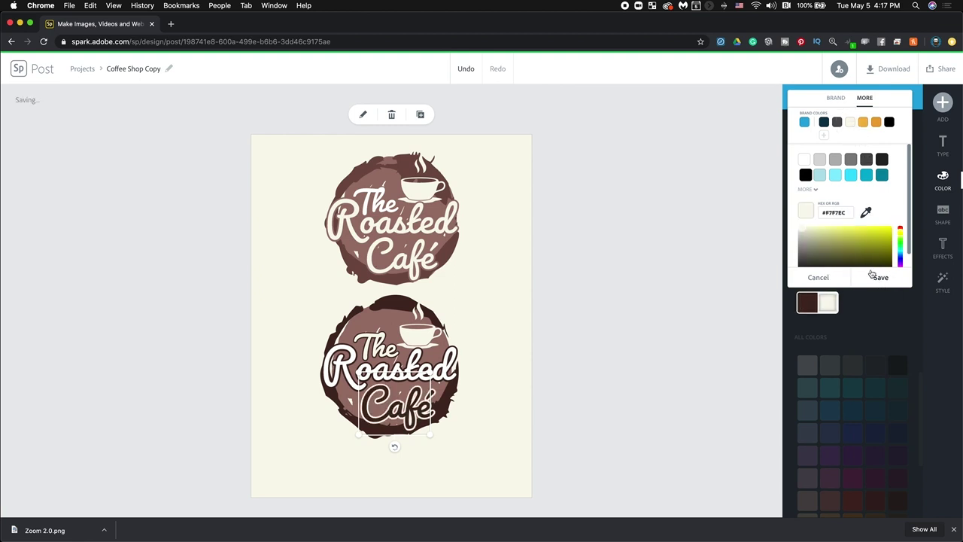
click(872, 276)
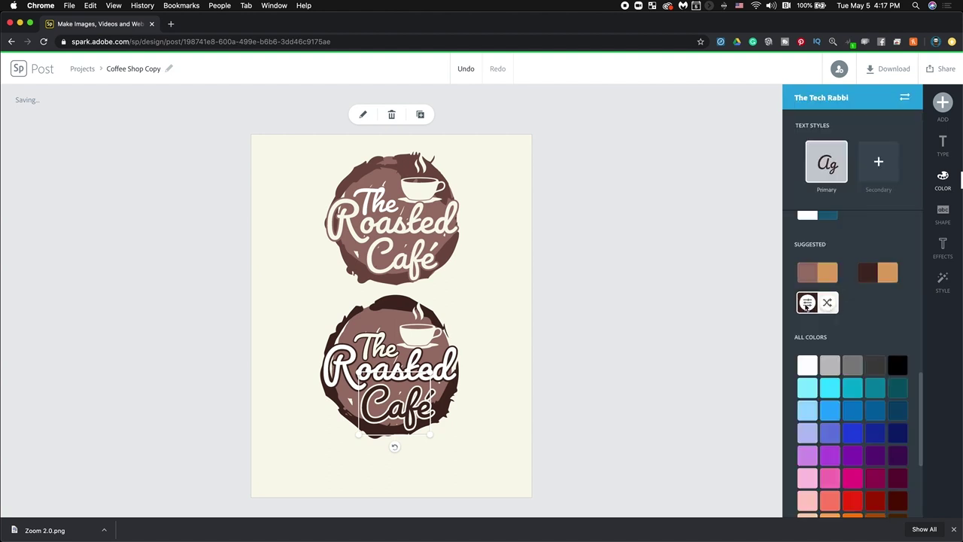
click(806, 304)
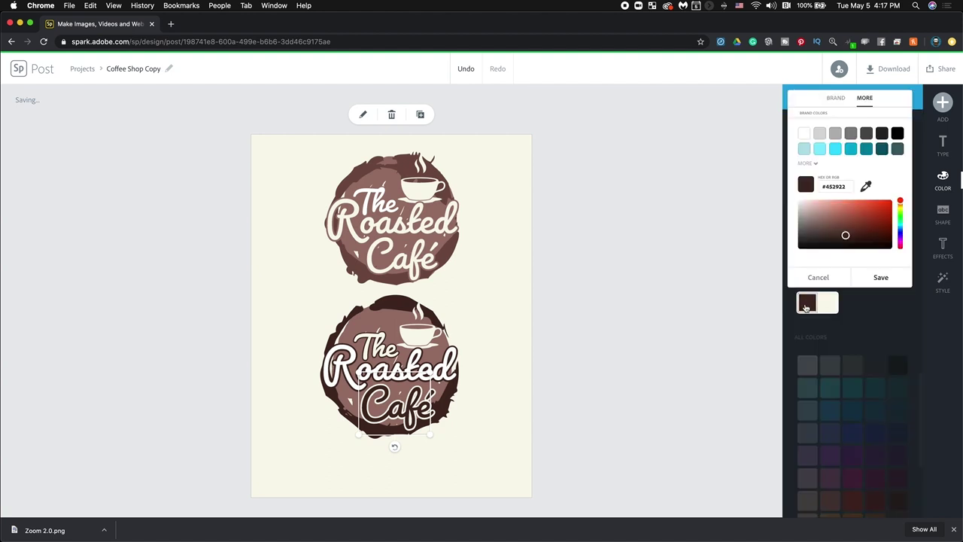
click(364, 351)
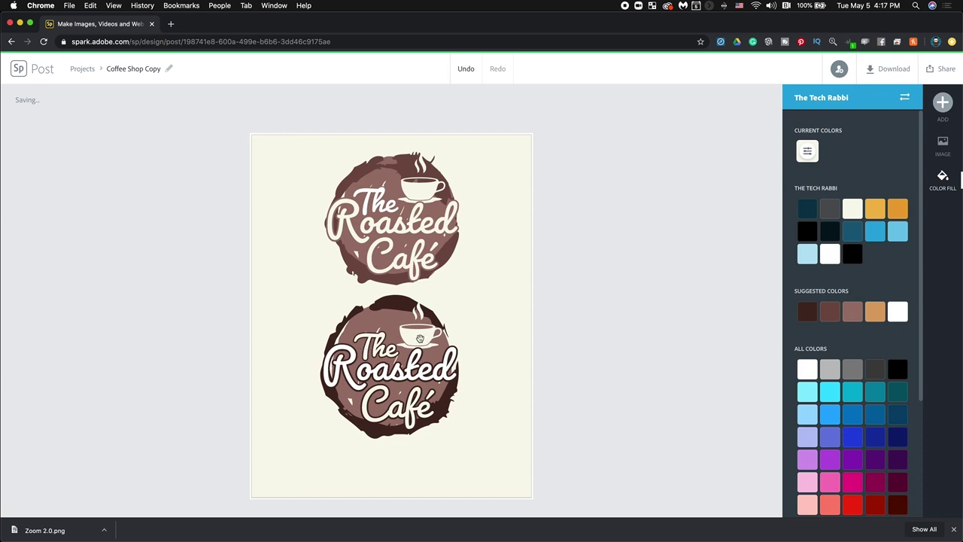
Group the lower logo's text, dark splash circle and remaining pieces into one object.
click(384, 392)
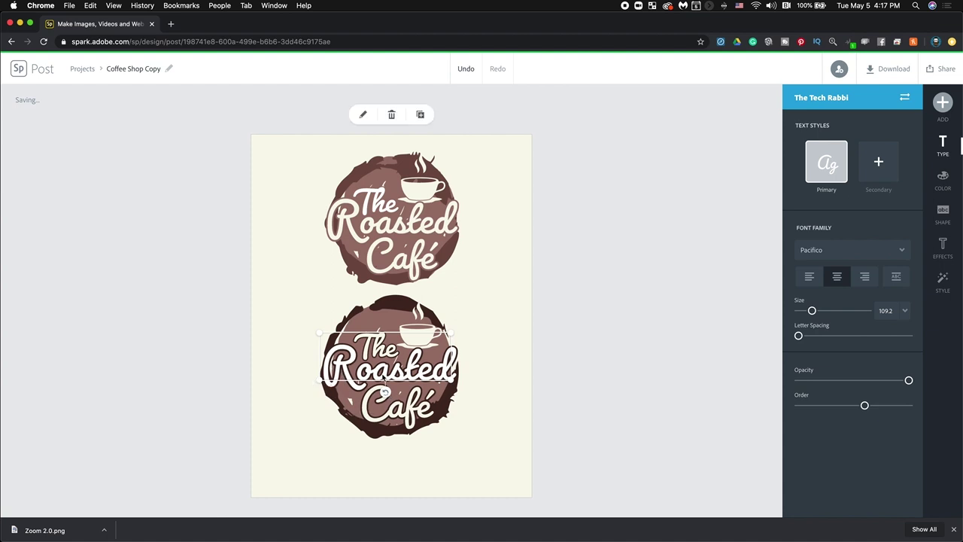
shift+click(384, 392)
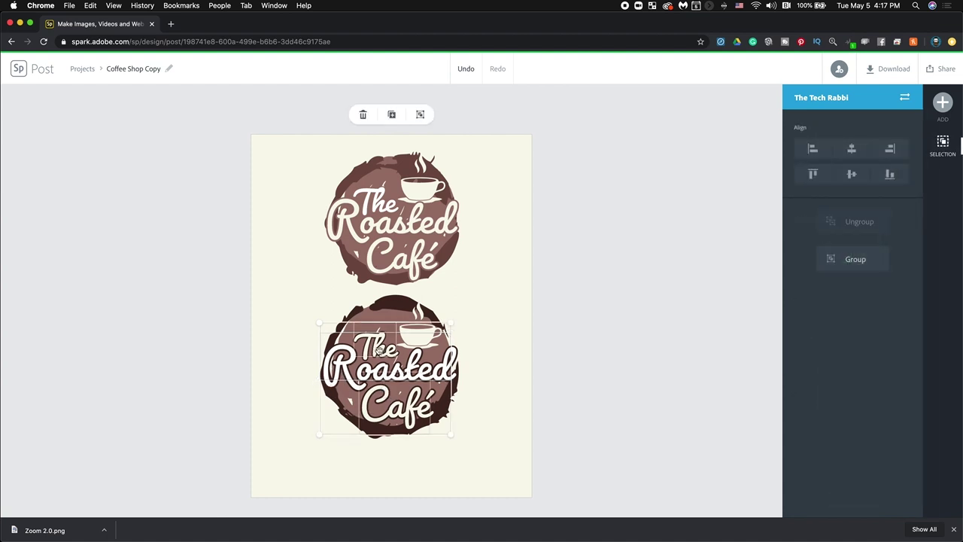
shift+click(464, 361)
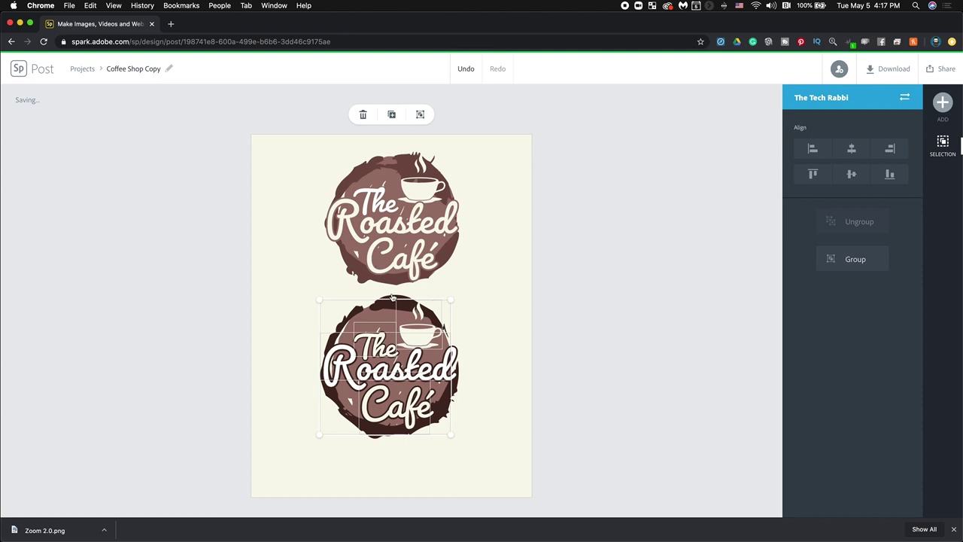
key(super+g)
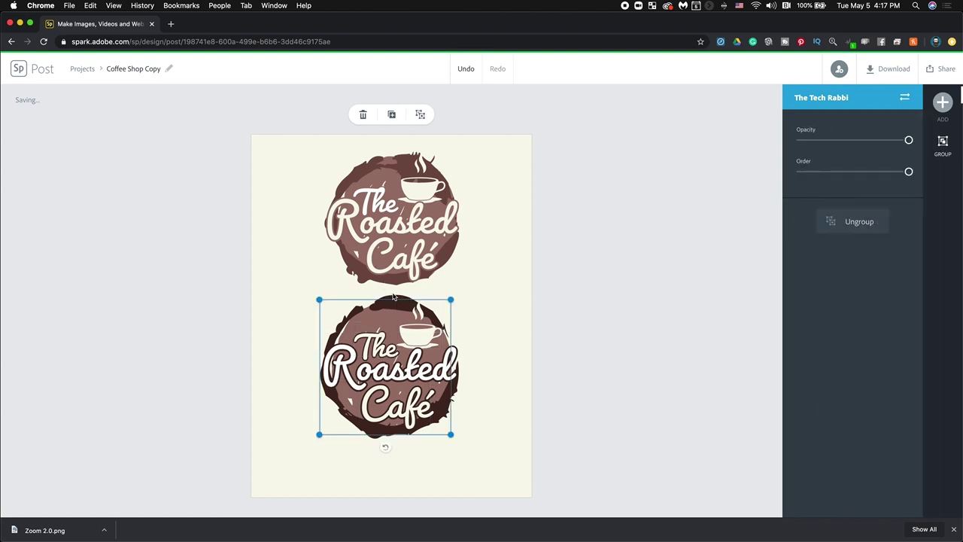
shift+click(396, 295)
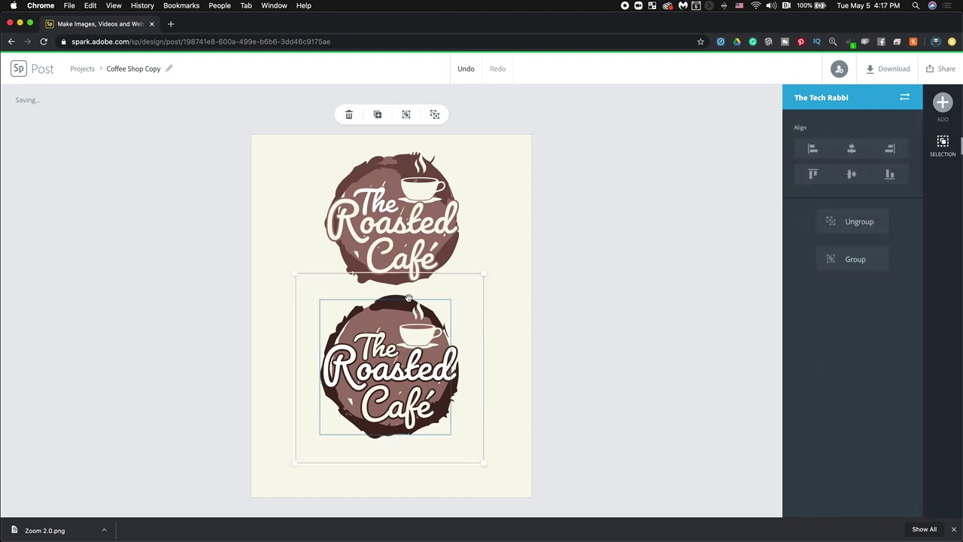
click(856, 259)
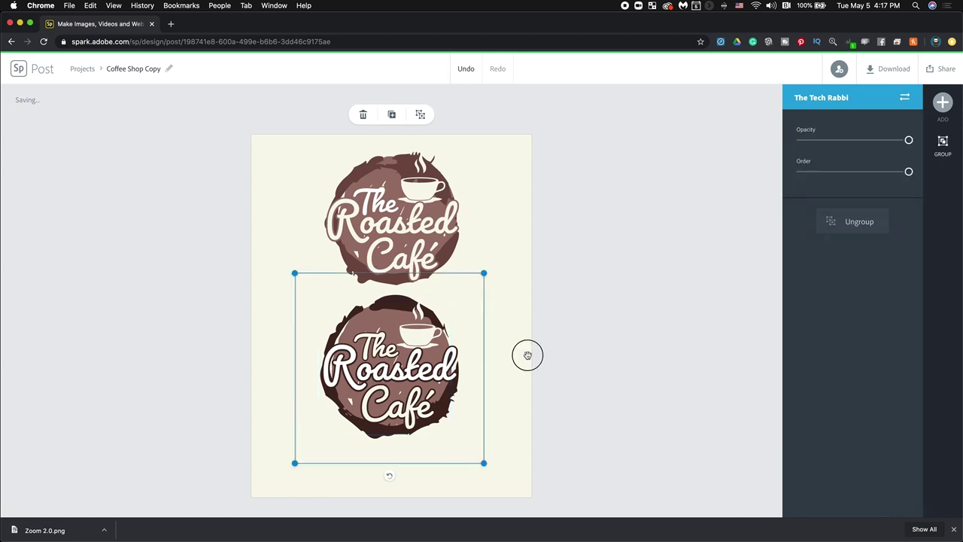
click(384, 370)
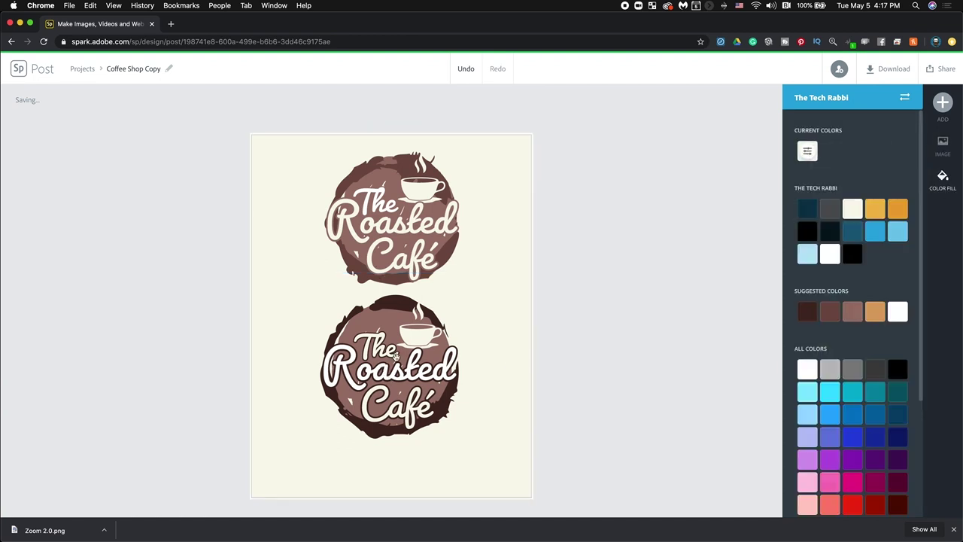
Drag the grouped lower logo slightly down so it's centred beneath the top logo.
click(474, 366)
drag(474, 366, 448, 357)
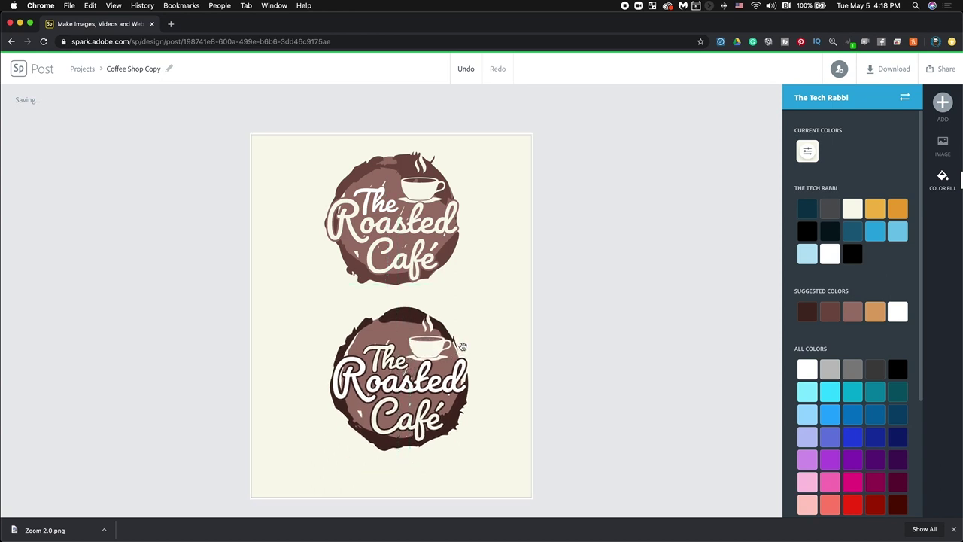